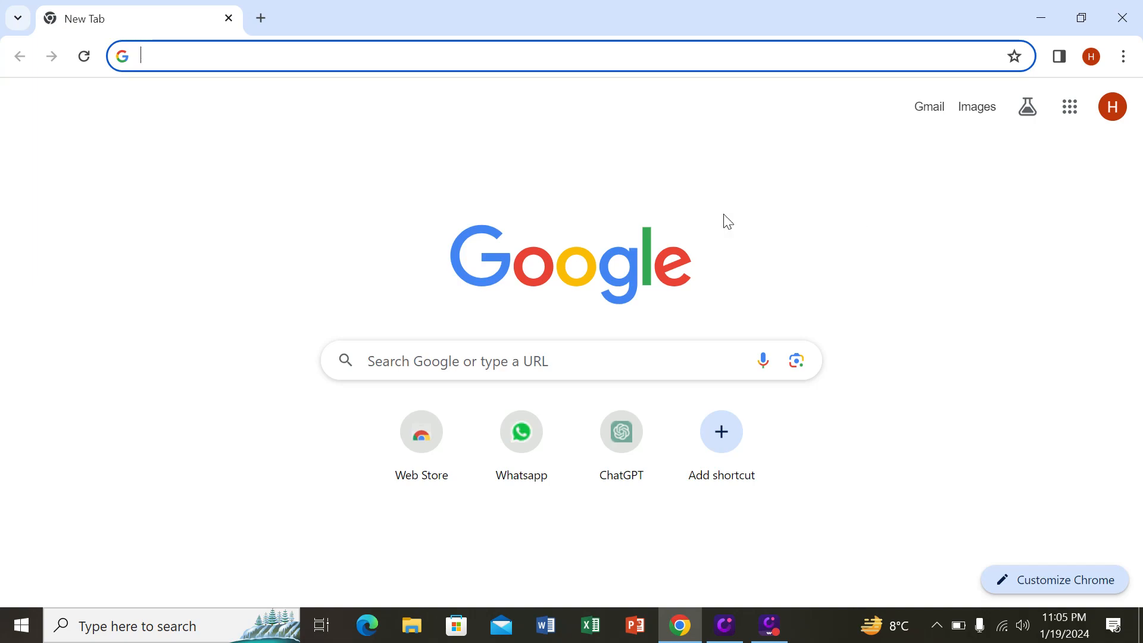
Step: Open the World Development Indicators DataBank from the wdi Google search and select Australia as the country
left_click(457, 361)
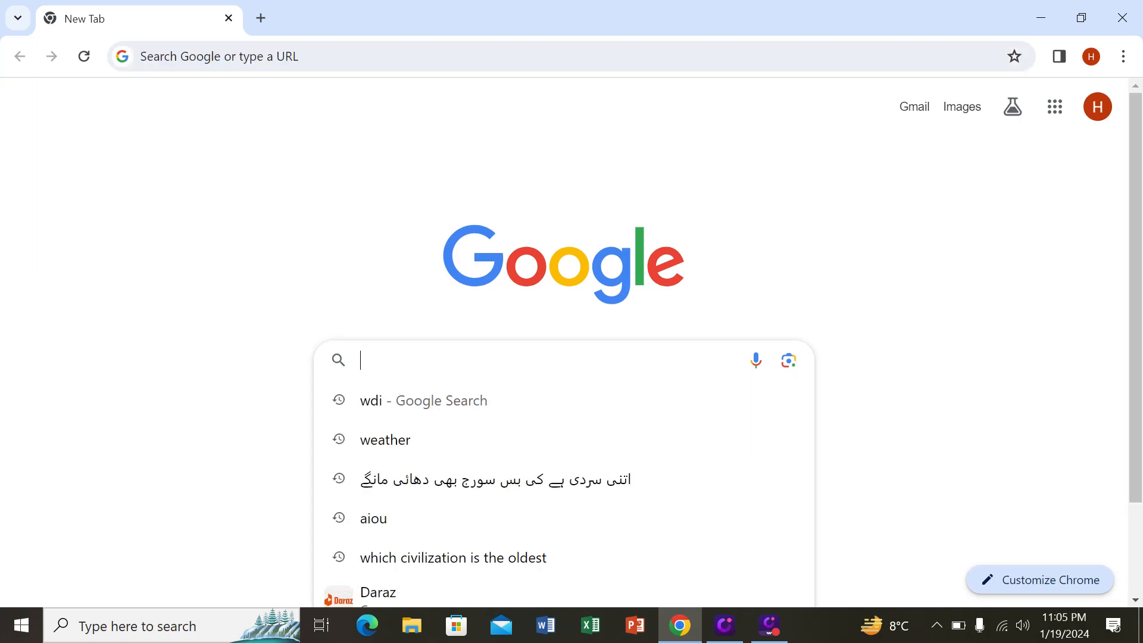
left_click(381, 406)
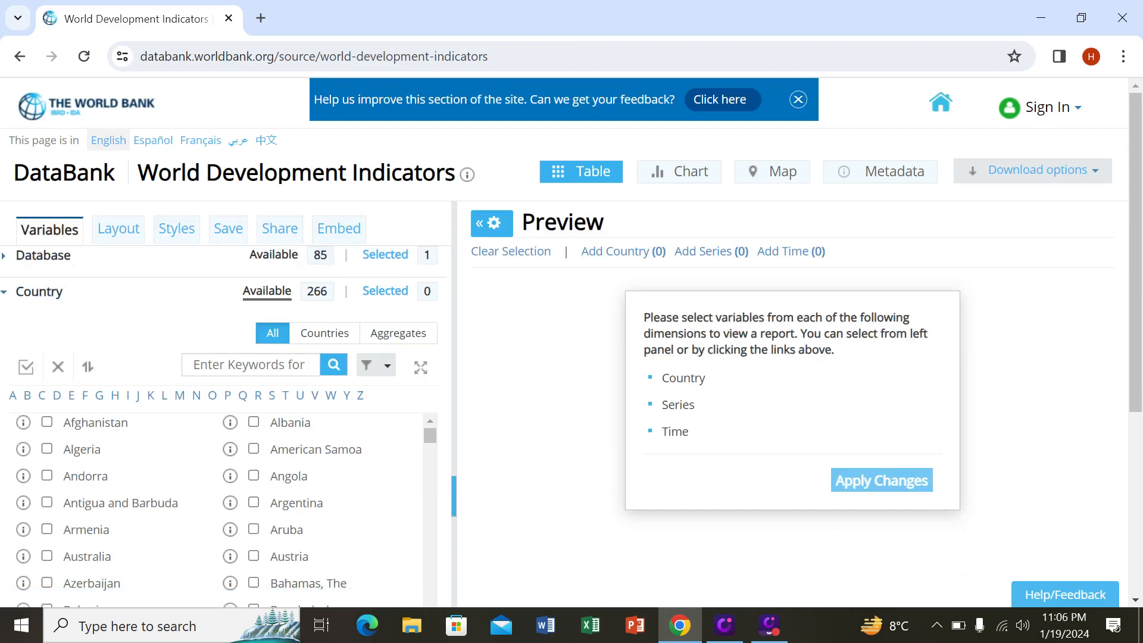
left_click(47, 556)
left_click(38, 293)
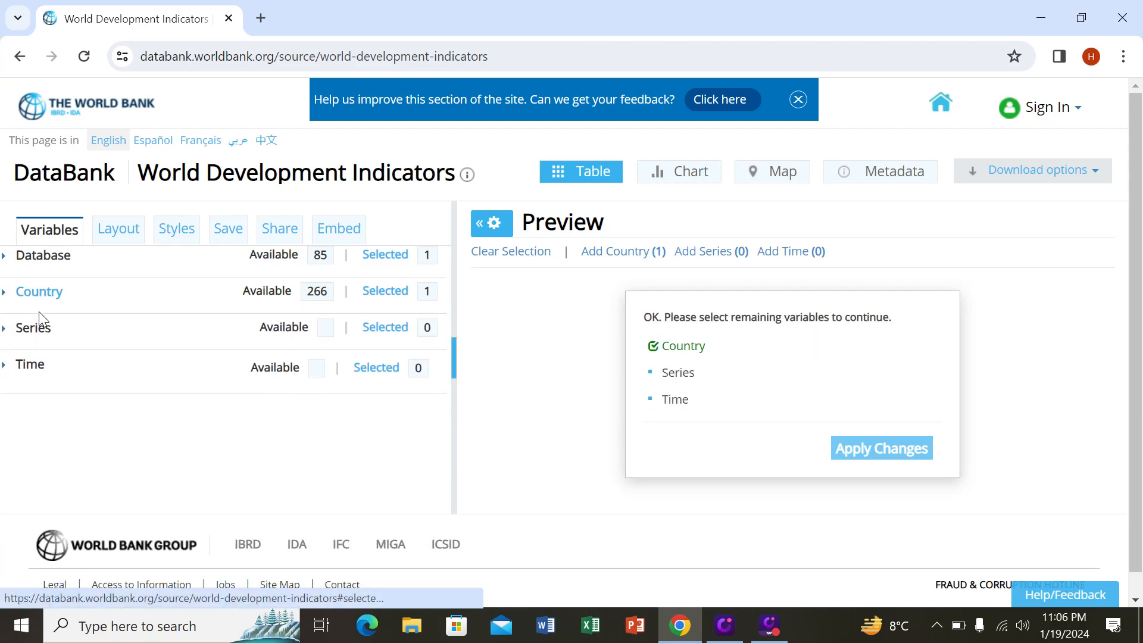
Step: Add the series General government final consumption expenditure (current US$) to the report variables
left_click(37, 331)
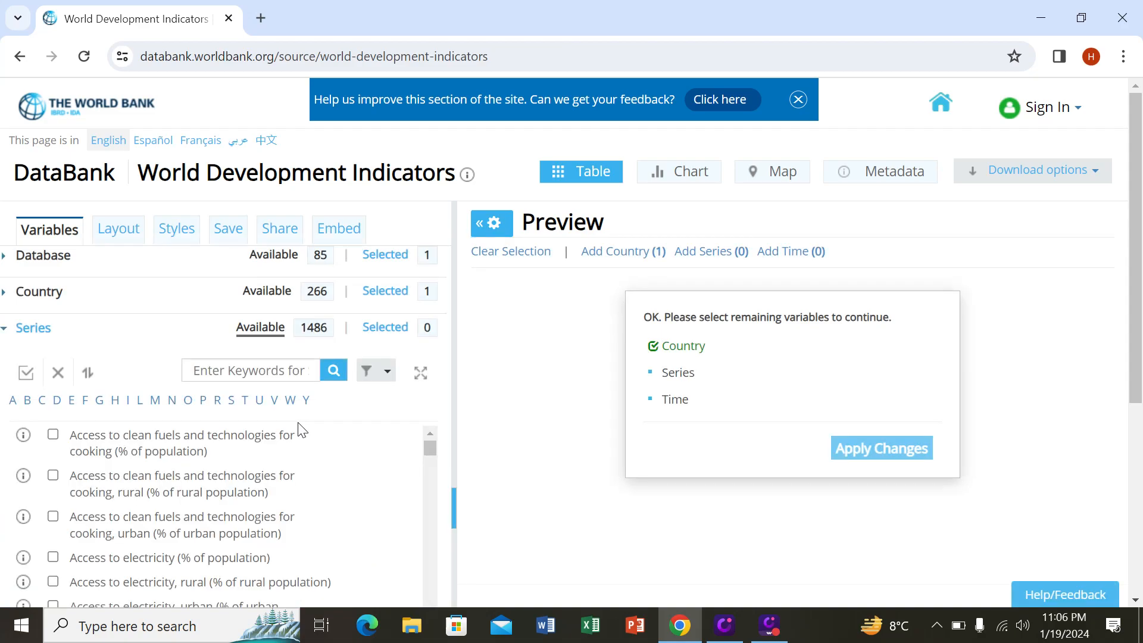
left_click(102, 406)
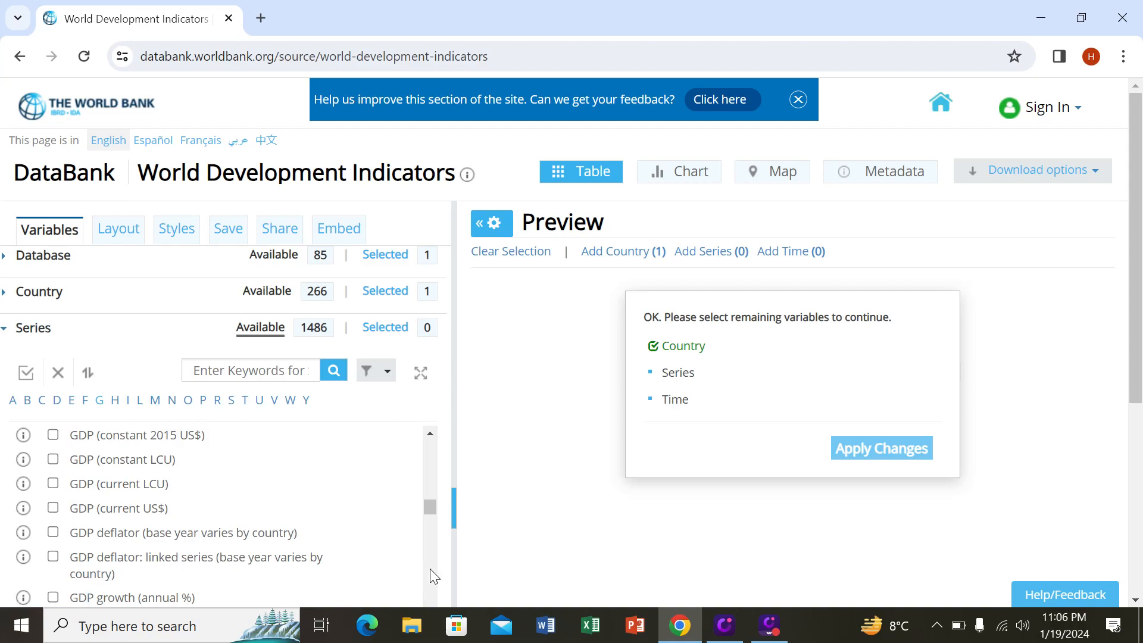
scroll(434, 576, "down", 4)
scroll(433, 575, "down", 5)
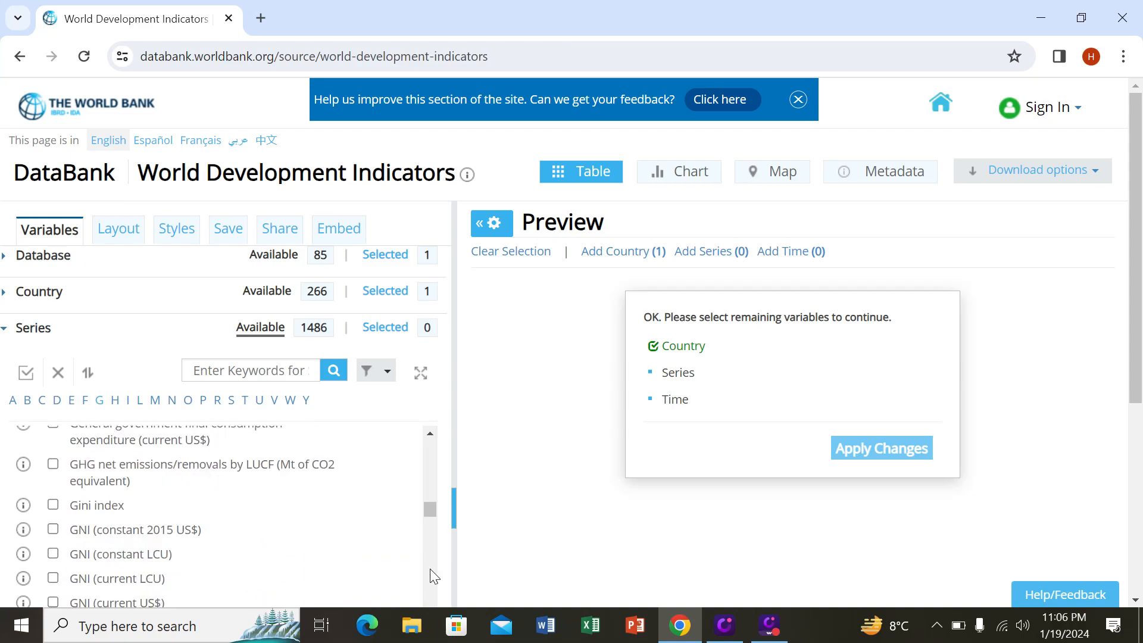
scroll(433, 433, "up", 2)
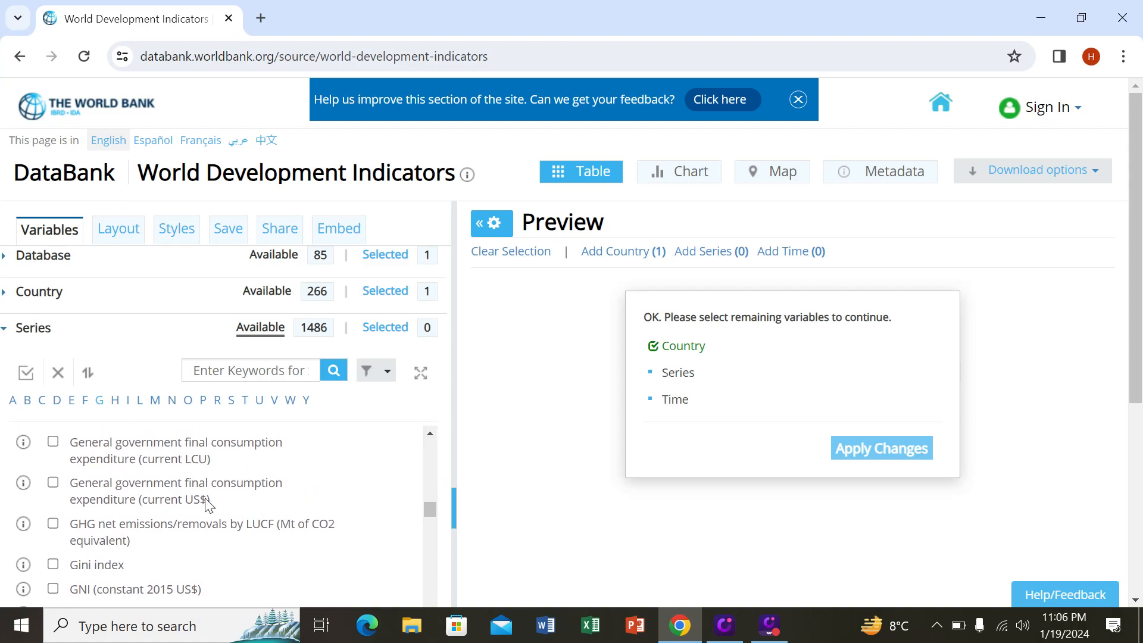
left_click(52, 484)
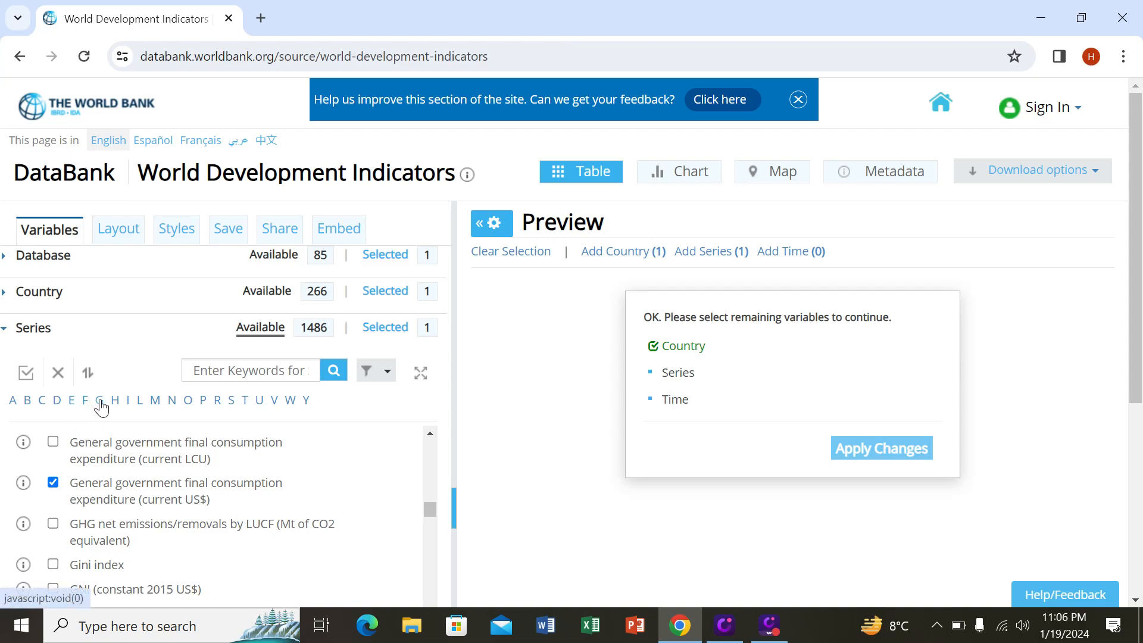
Step: Add GDP (current US$) as another series and collapse the series list
left_click(430, 434)
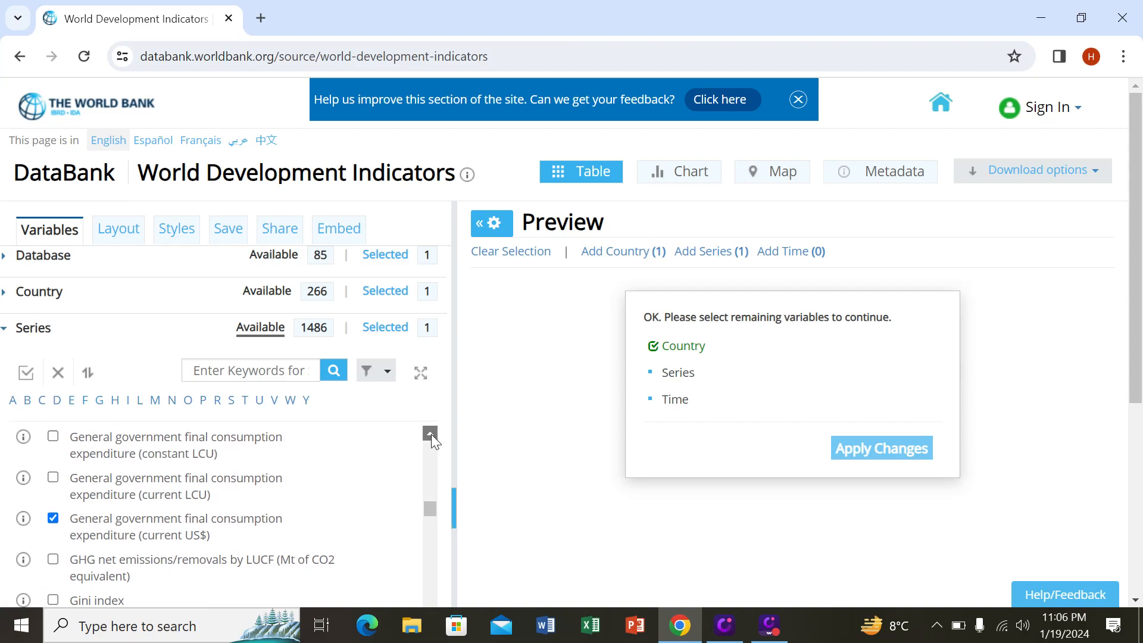
left_click(431, 434)
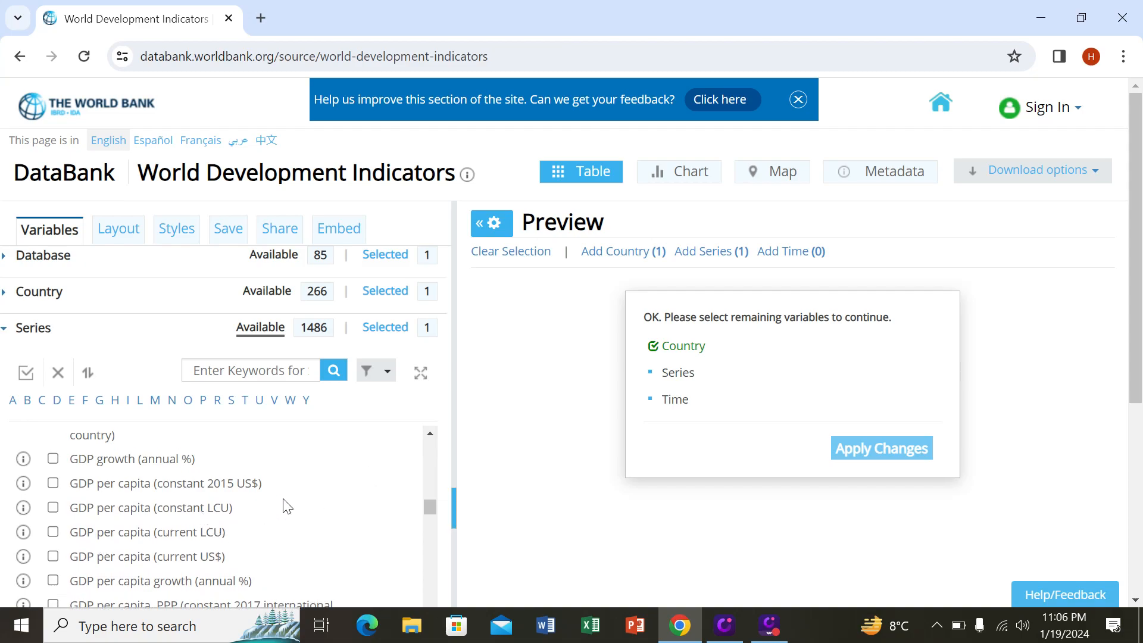
scroll(431, 446, "up", 5)
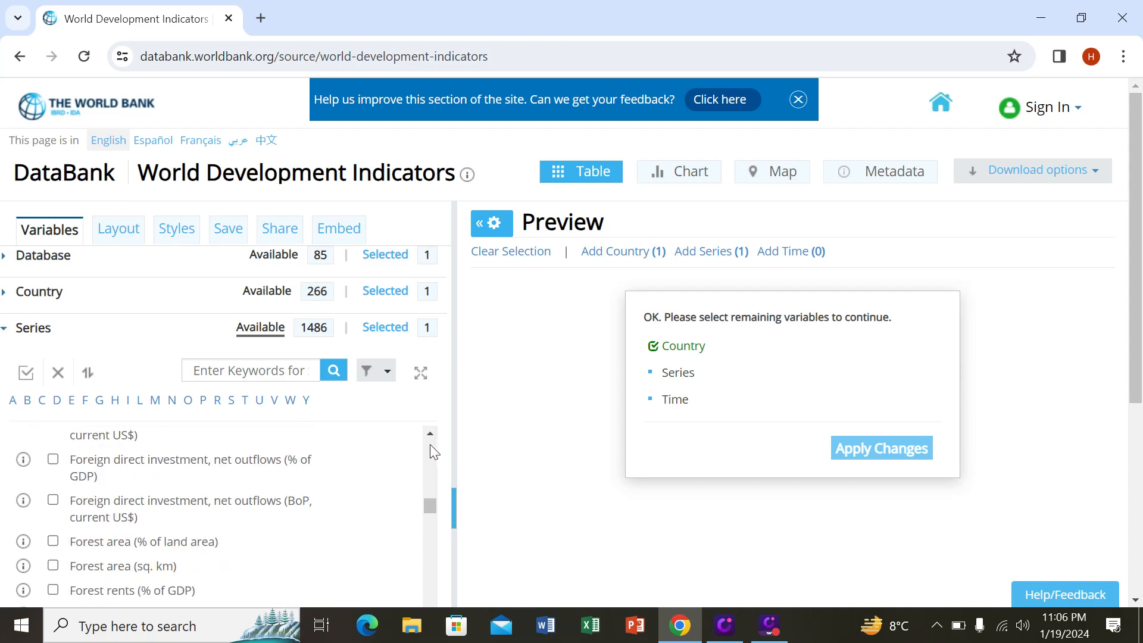
scroll(431, 585, "down", 3)
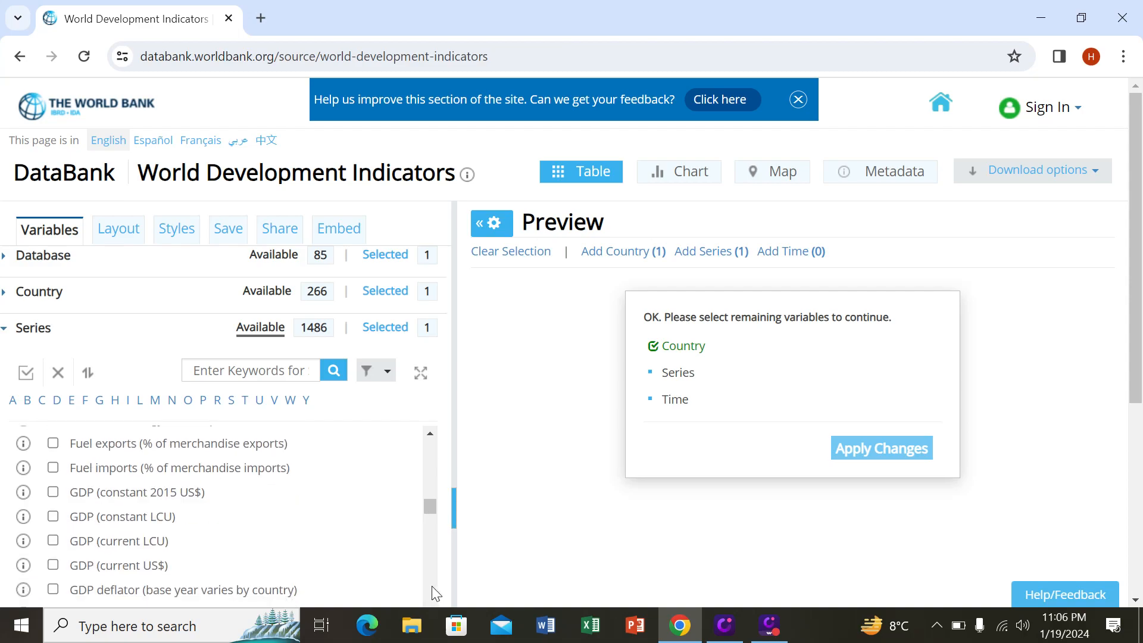
left_click(53, 565)
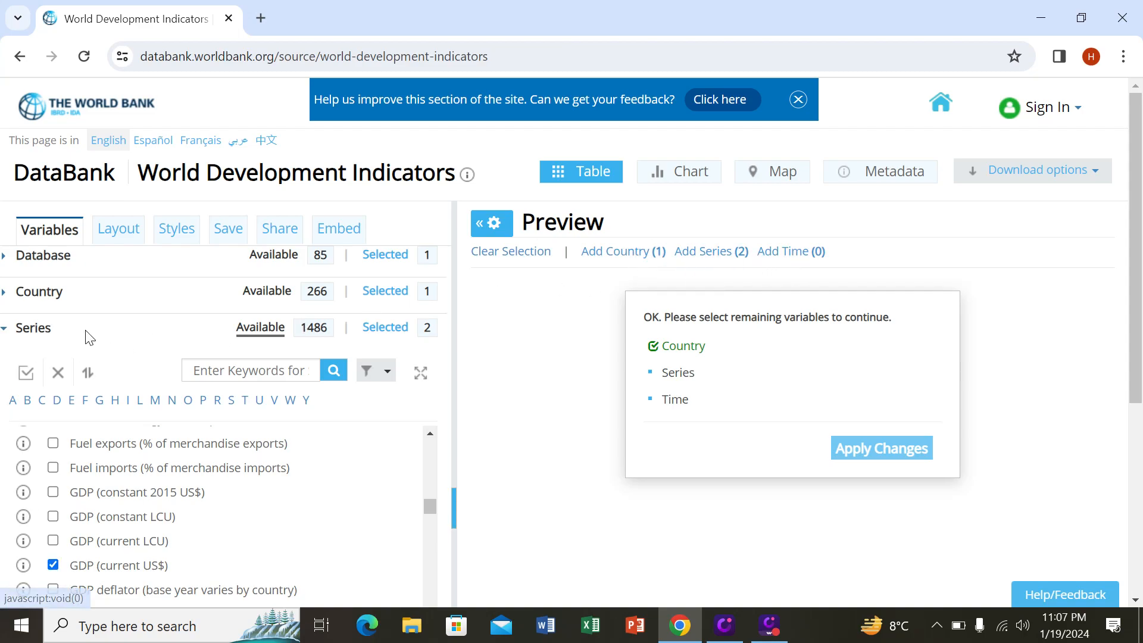
left_click(47, 335)
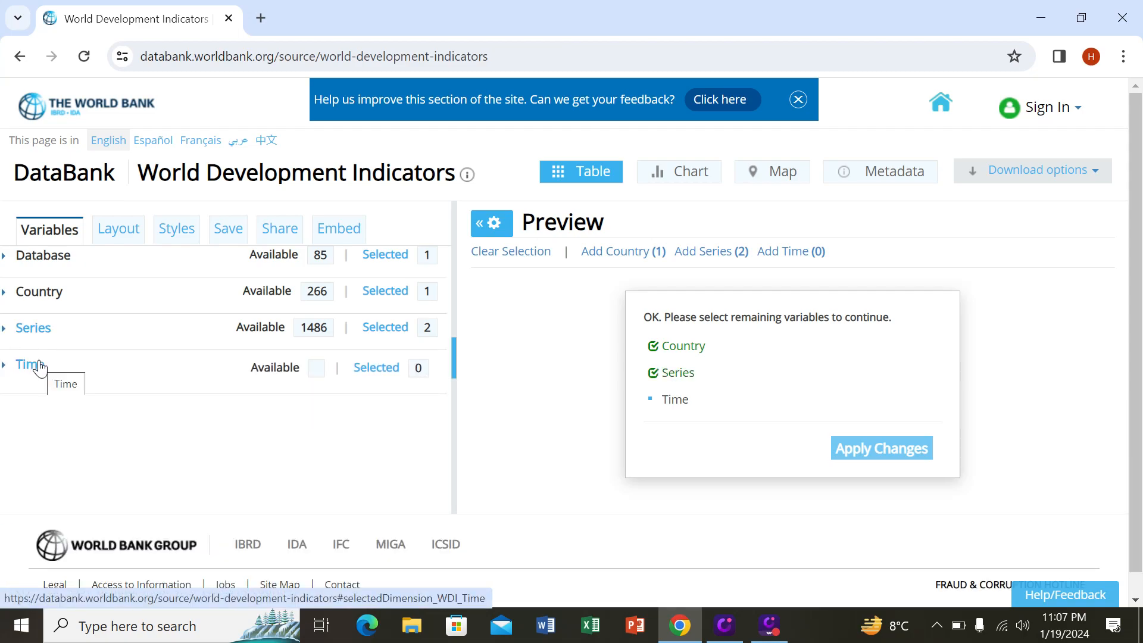
Step: Select the 50 most recent years as the time range and apply the changes to generate the report
left_click(40, 369)
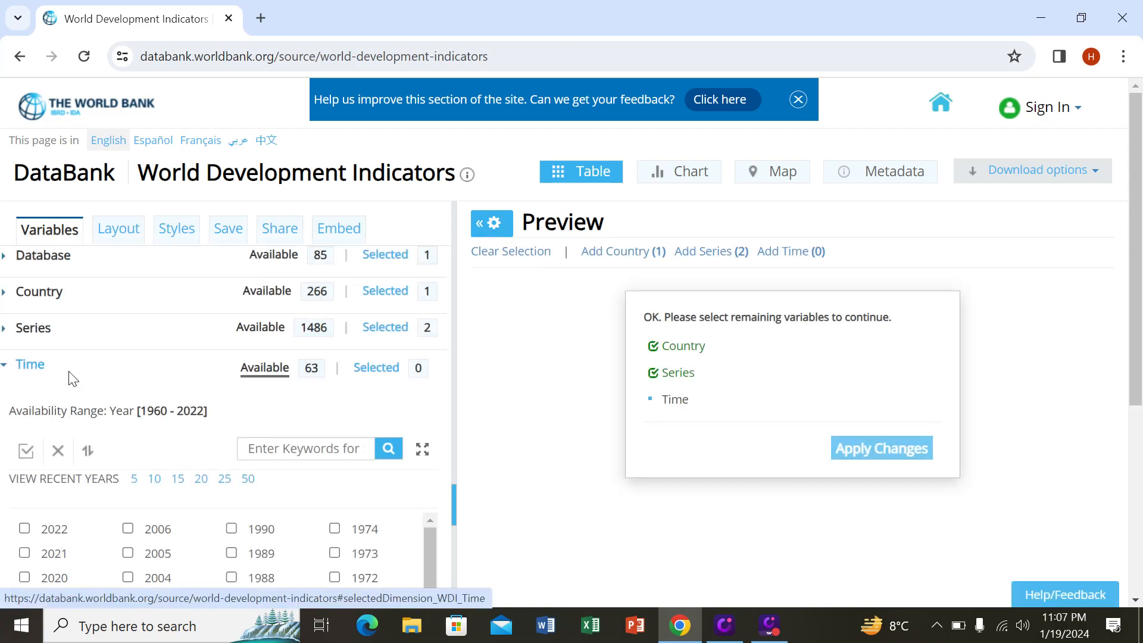
left_click(246, 479)
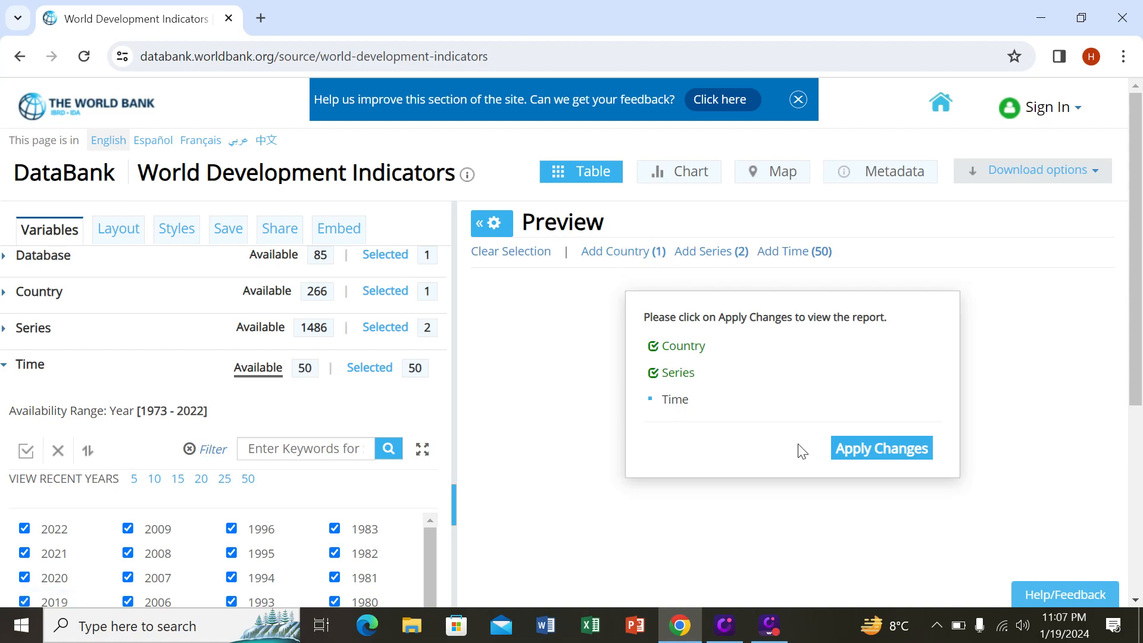
left_click(876, 452)
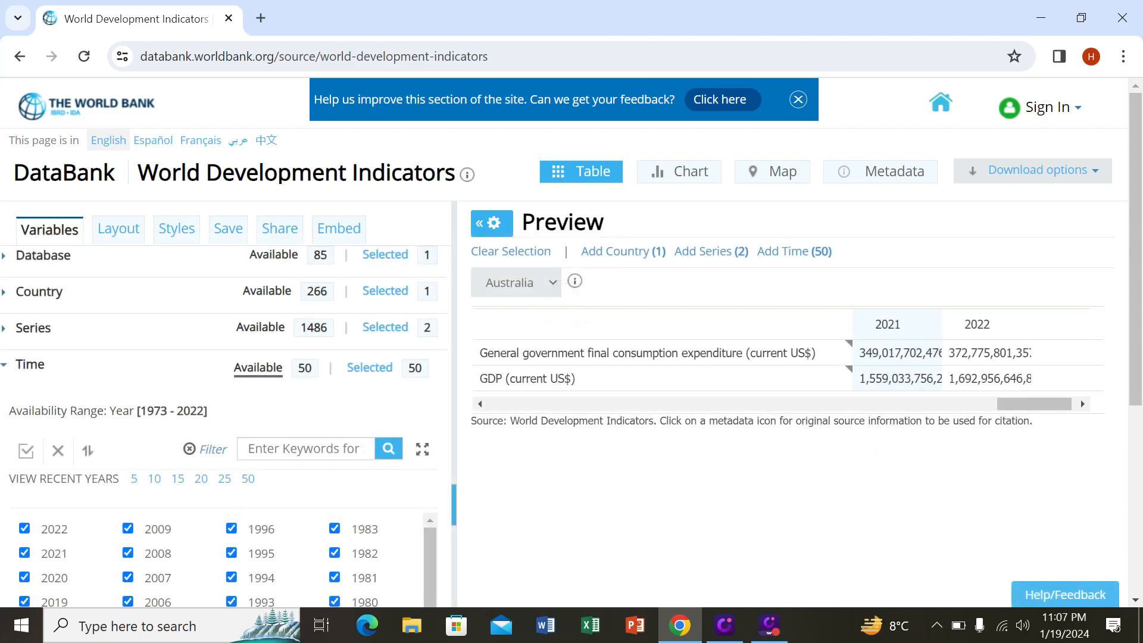
Step: Download the report in Excel format and open the downloaded workbook for editing
left_click(1055, 173)
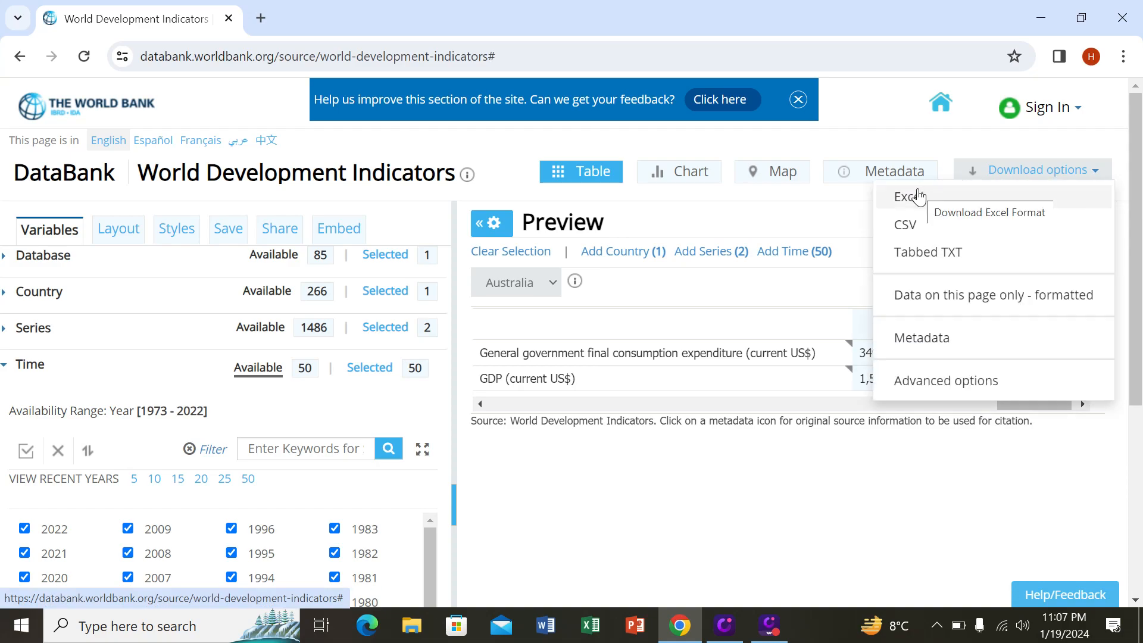
left_click(907, 202)
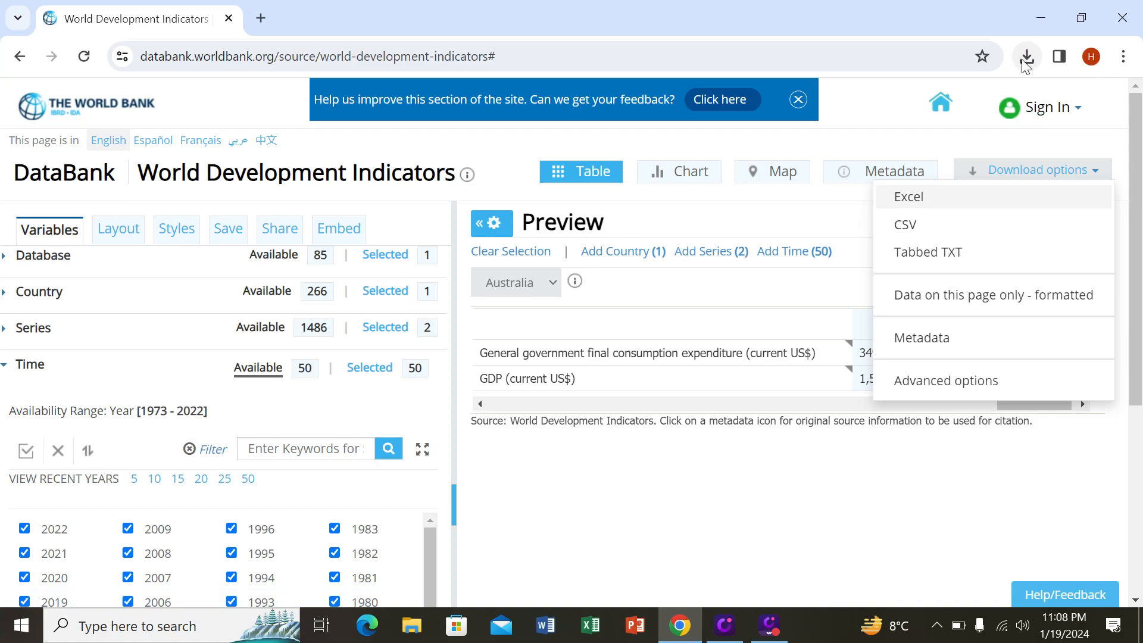
left_click(1024, 59)
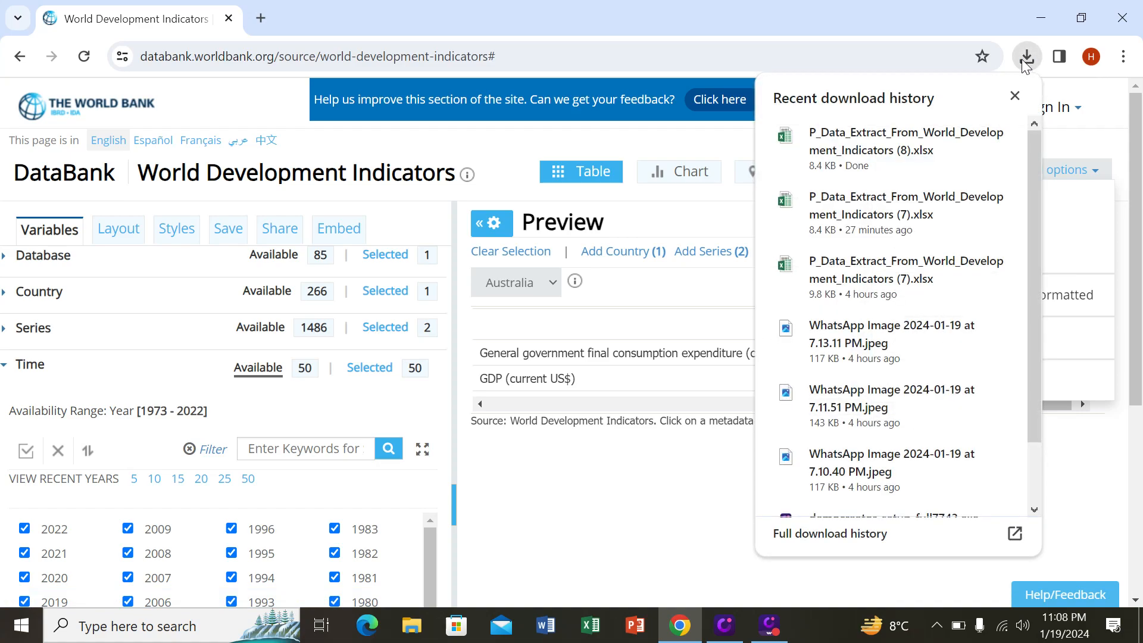
left_click(857, 139)
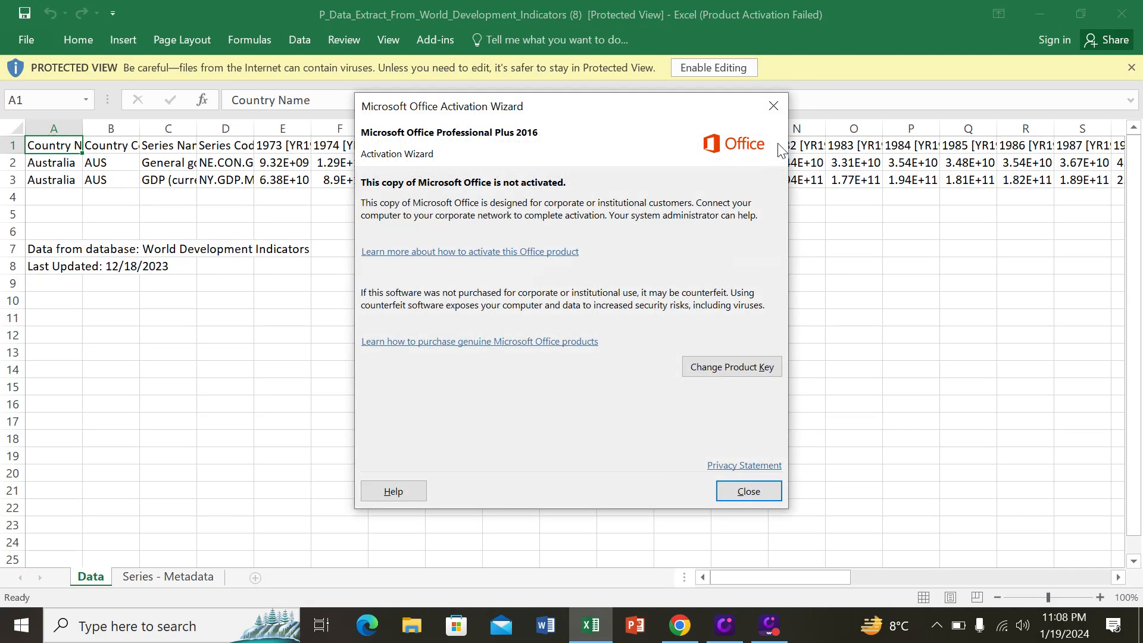
left_click(773, 106)
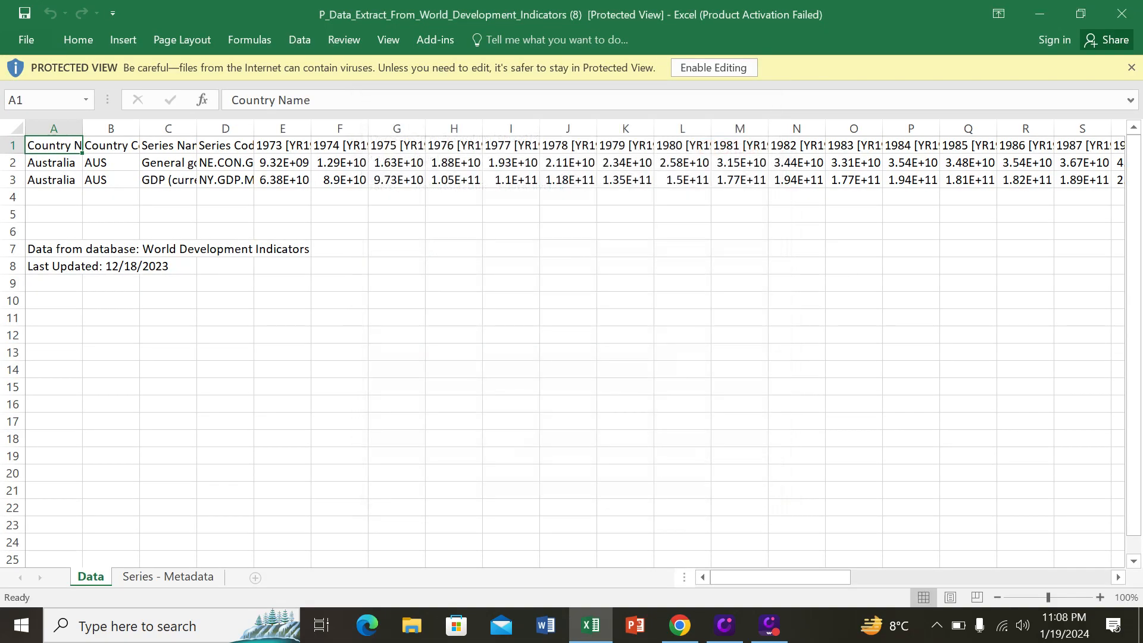
left_click(711, 67)
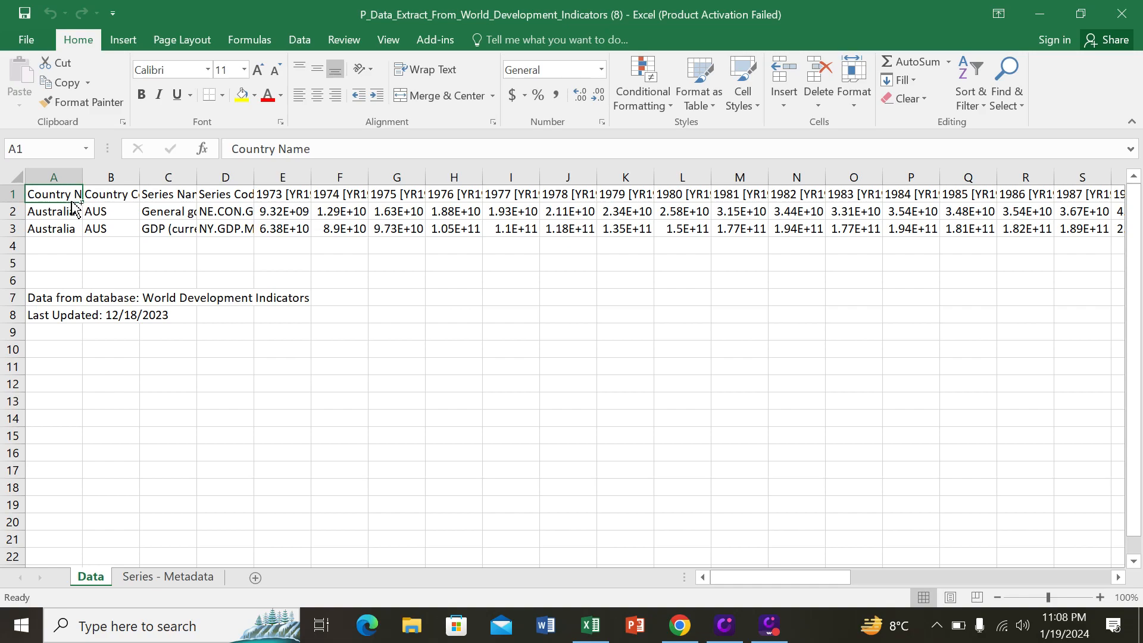
Step: Copy the data table in A1:BB3 and paste it transposed starting at cell A10
key("ctrl+shift+Right")
key("ctrl+shift+Down")
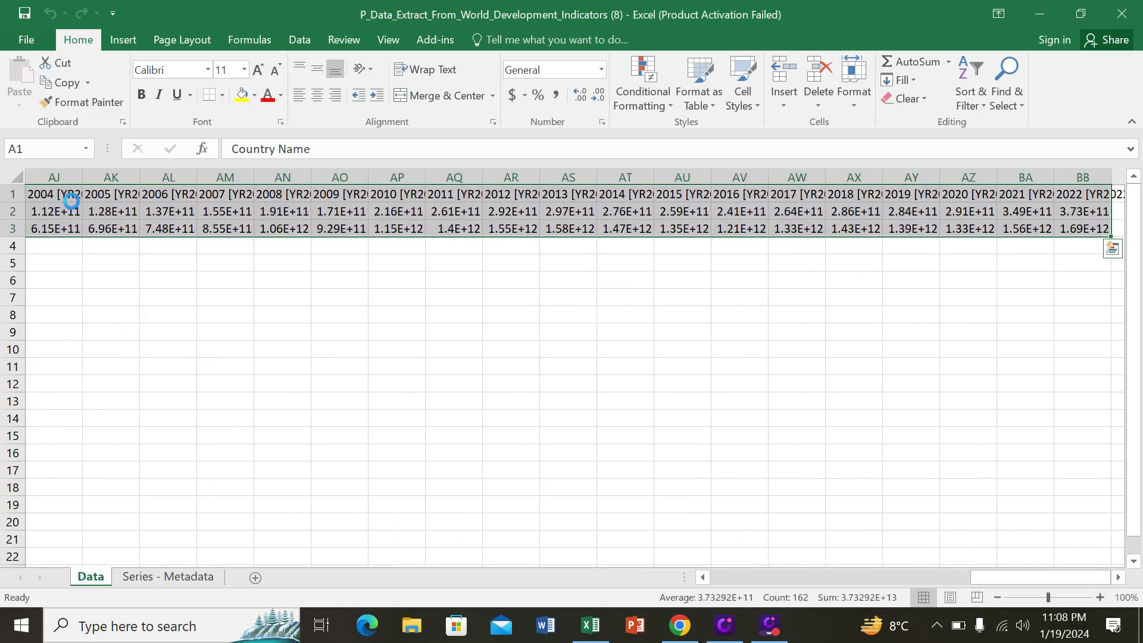
key("ctrl+c")
left_click_drag(705, 578, 701, 580)
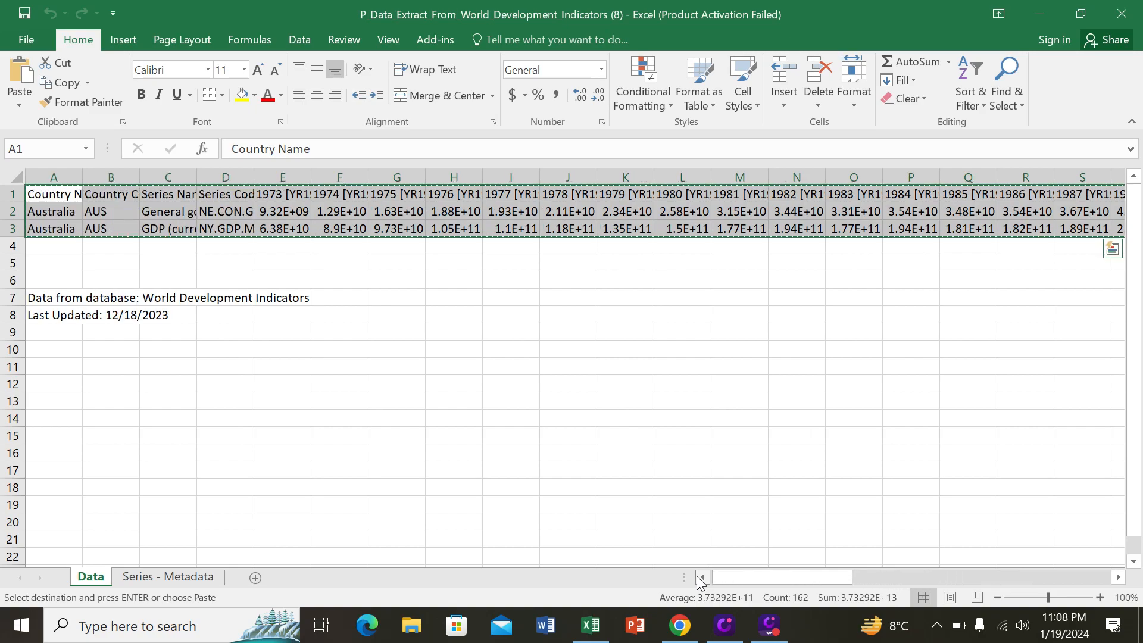
left_click(62, 353)
right_click(62, 353)
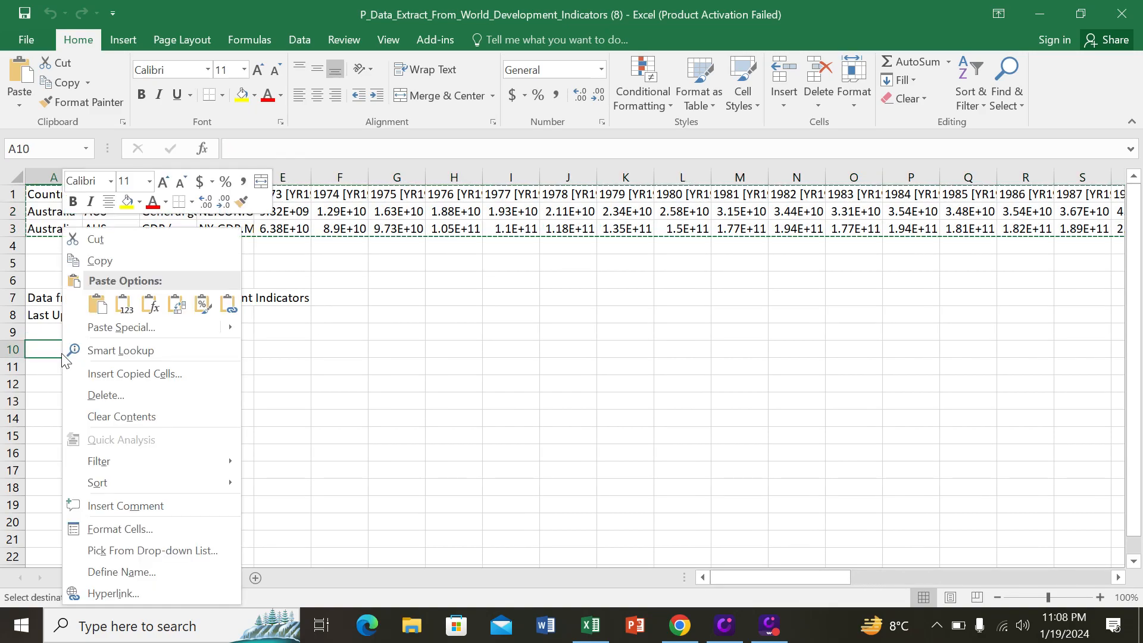
left_click(162, 334)
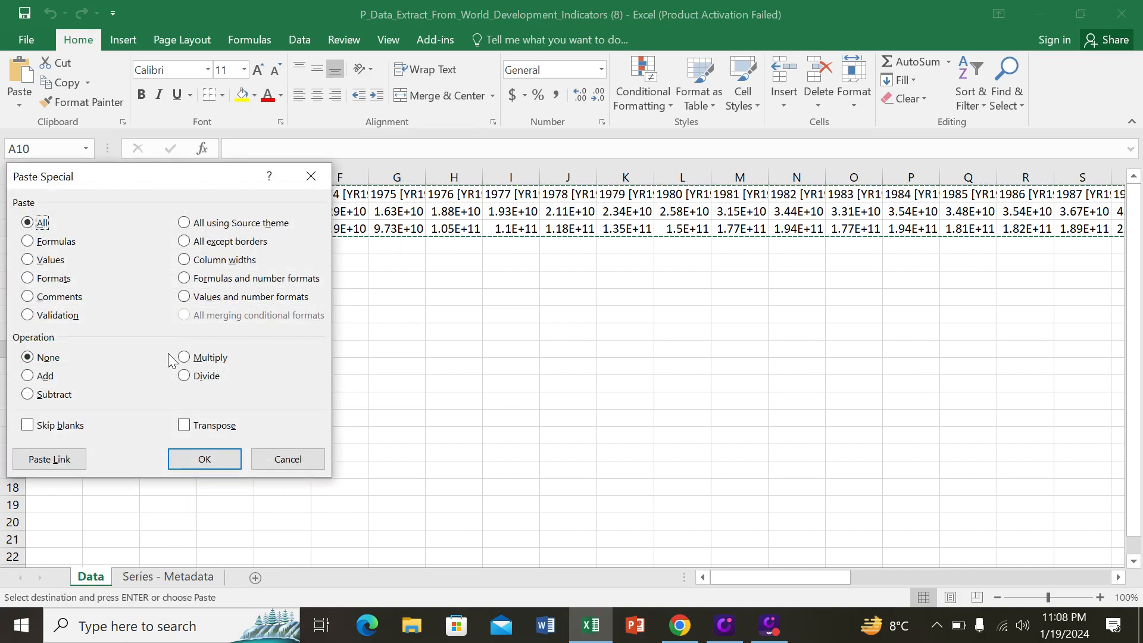
left_click(184, 425)
left_click(200, 459)
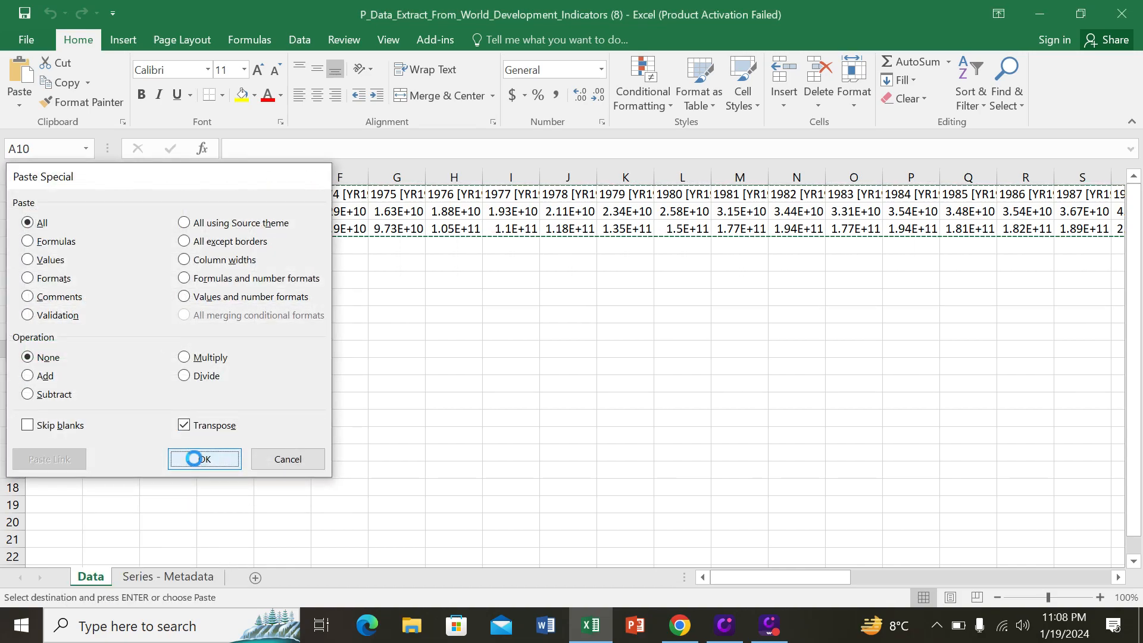
left_click(361, 466)
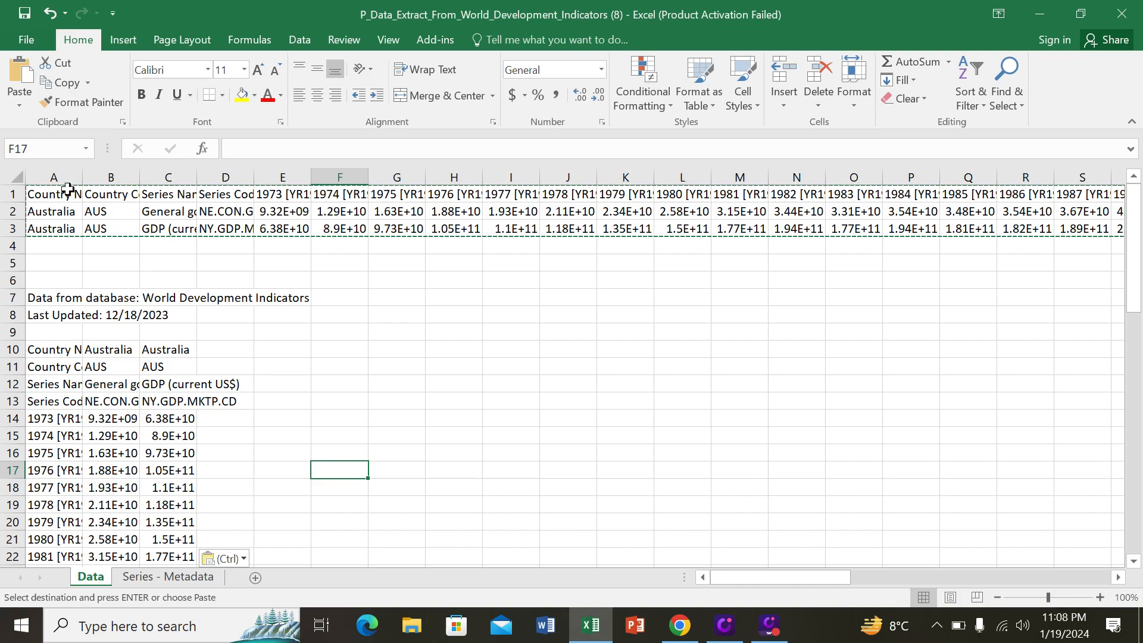
Step: Delete the contents of the original horizontal data table in rows 1 to 3
left_click(49, 197)
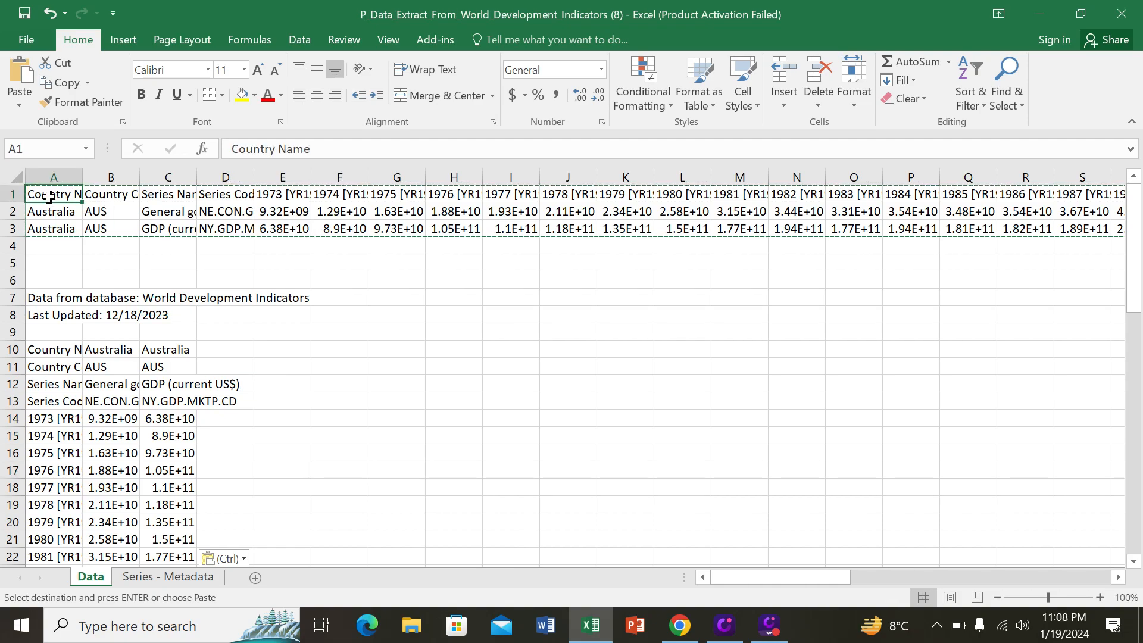
key("ctrl+shift+Down")
key("ctrl+shift+Right")
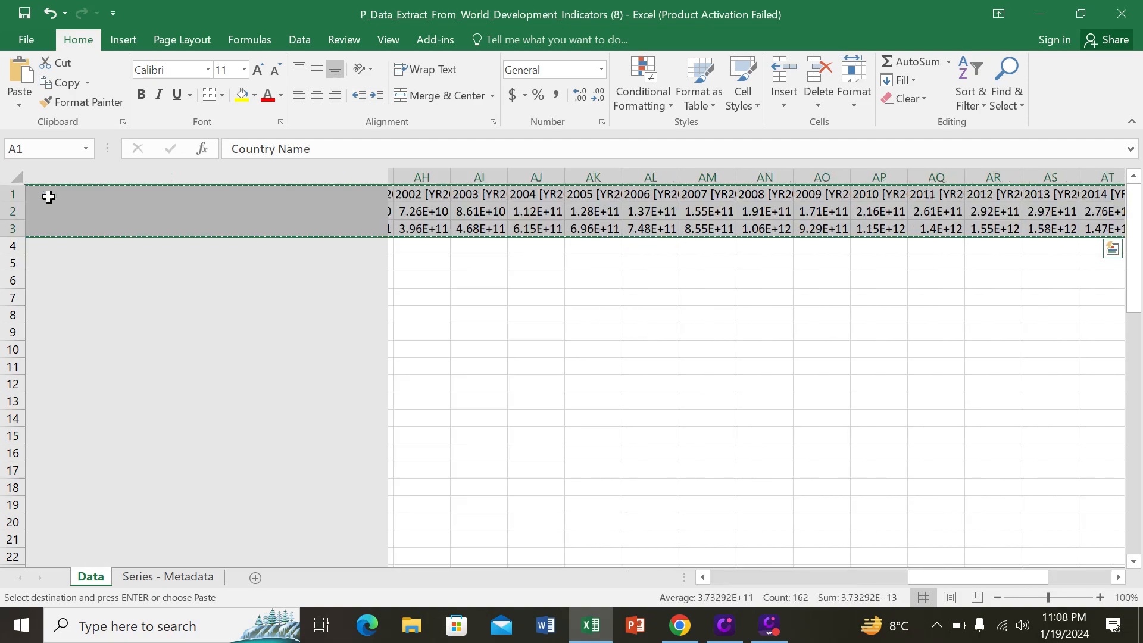
key("Delete")
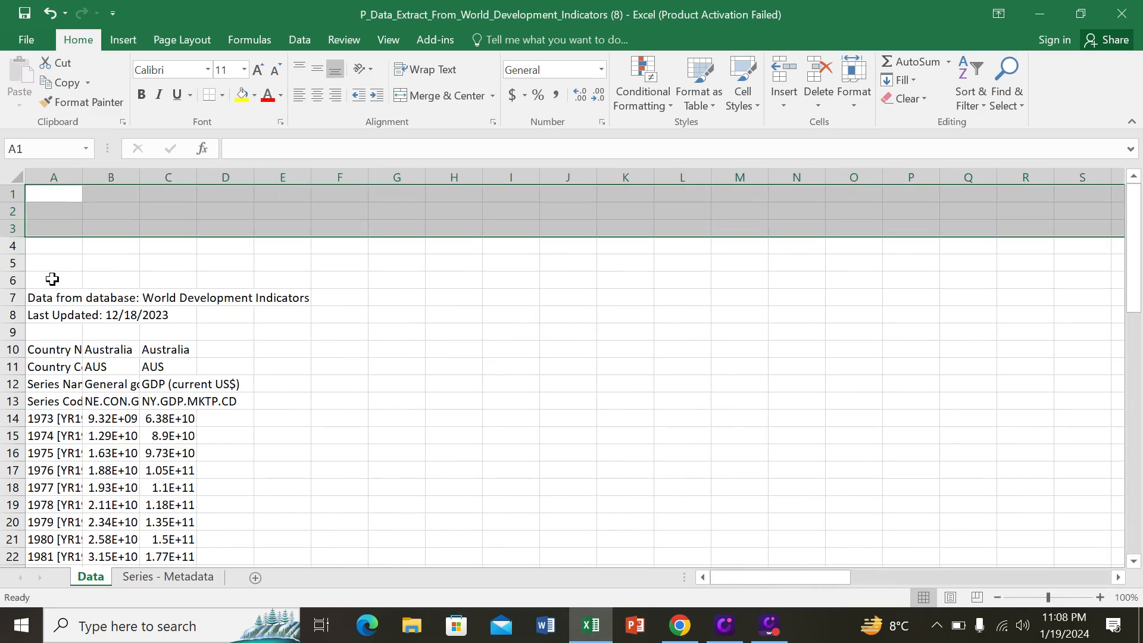
Step: Clear cells A5:E13, removing the source notes and the transposed country and series header rows
left_click(38, 254)
left_click_drag(38, 255, 286, 399)
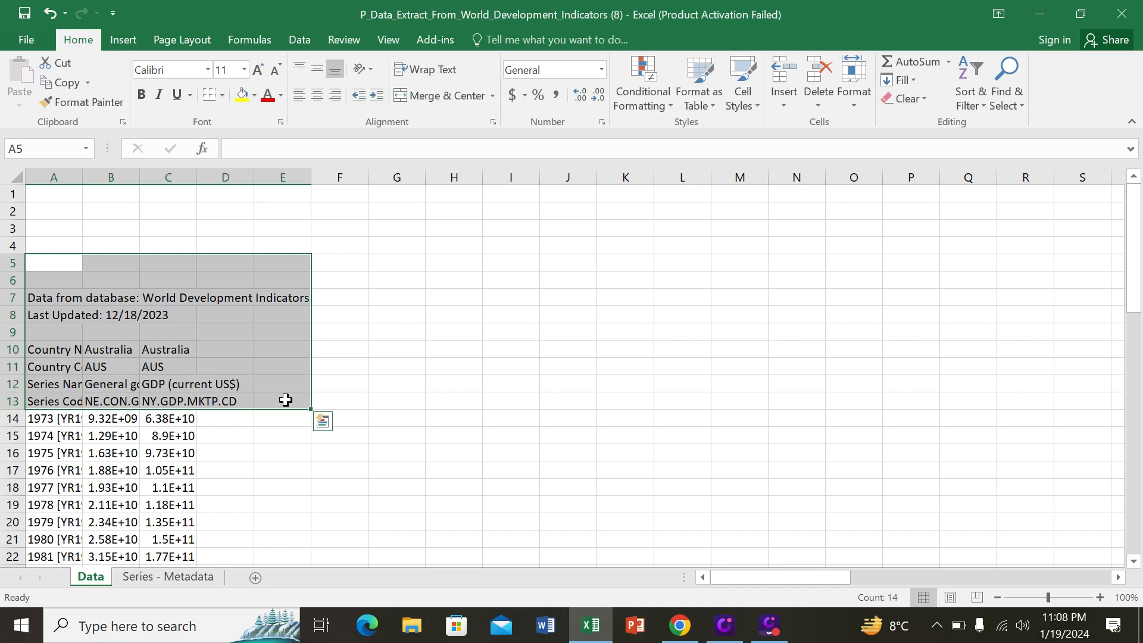
key("Delete")
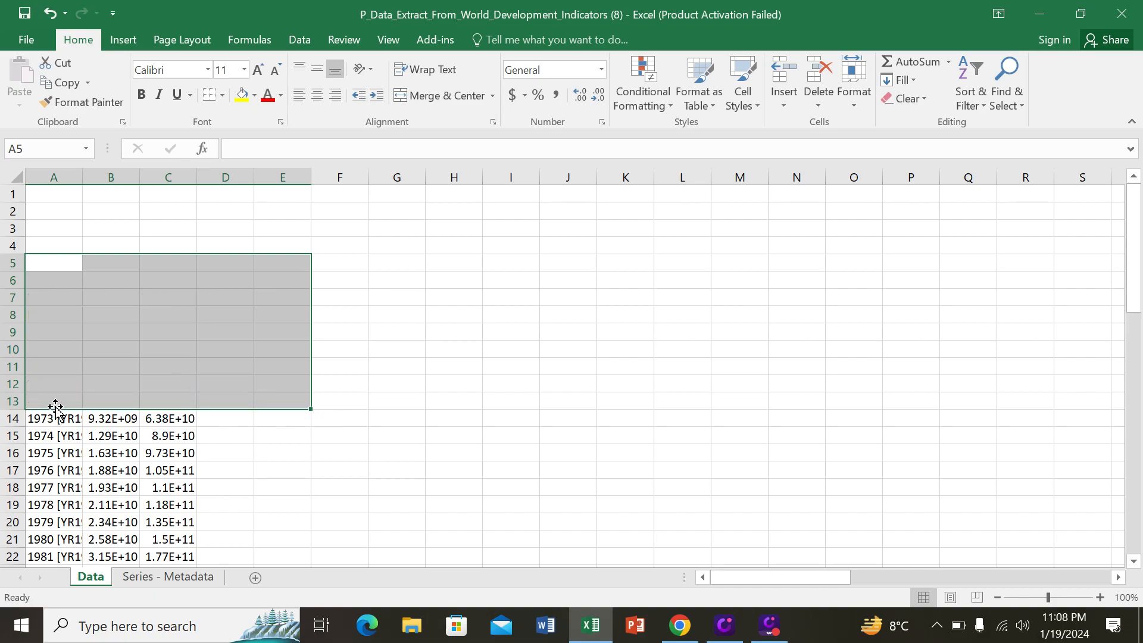
Step: Enter the column headers year, CONS and GDP in cells A13 to C13 above the transposed data
left_click_drag(273, 450, 62, 405)
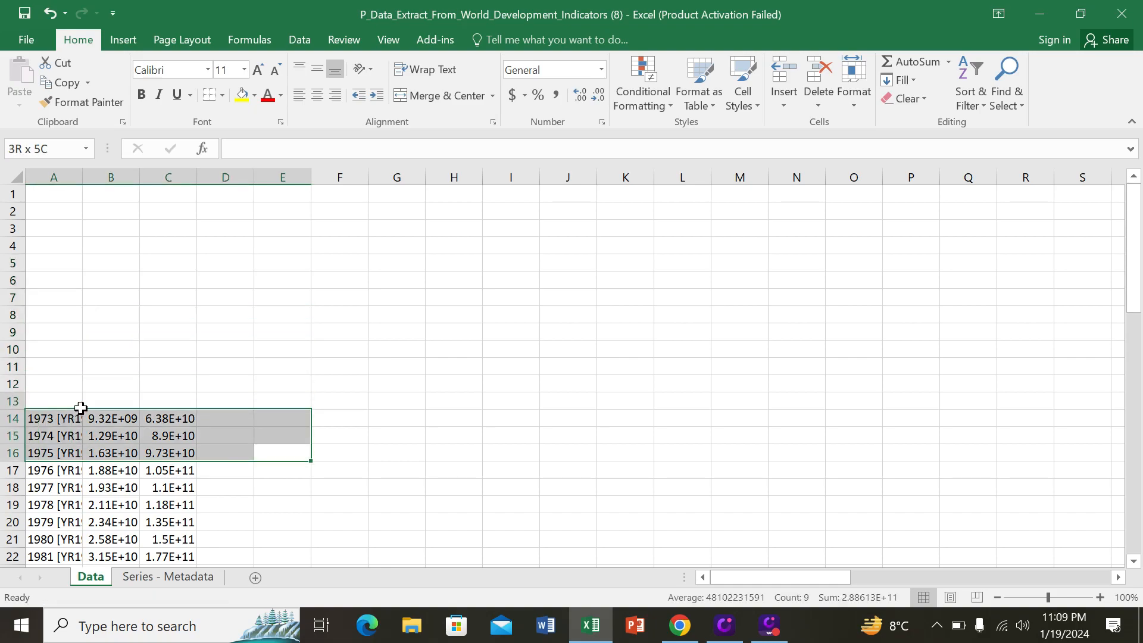
left_click(61, 403)
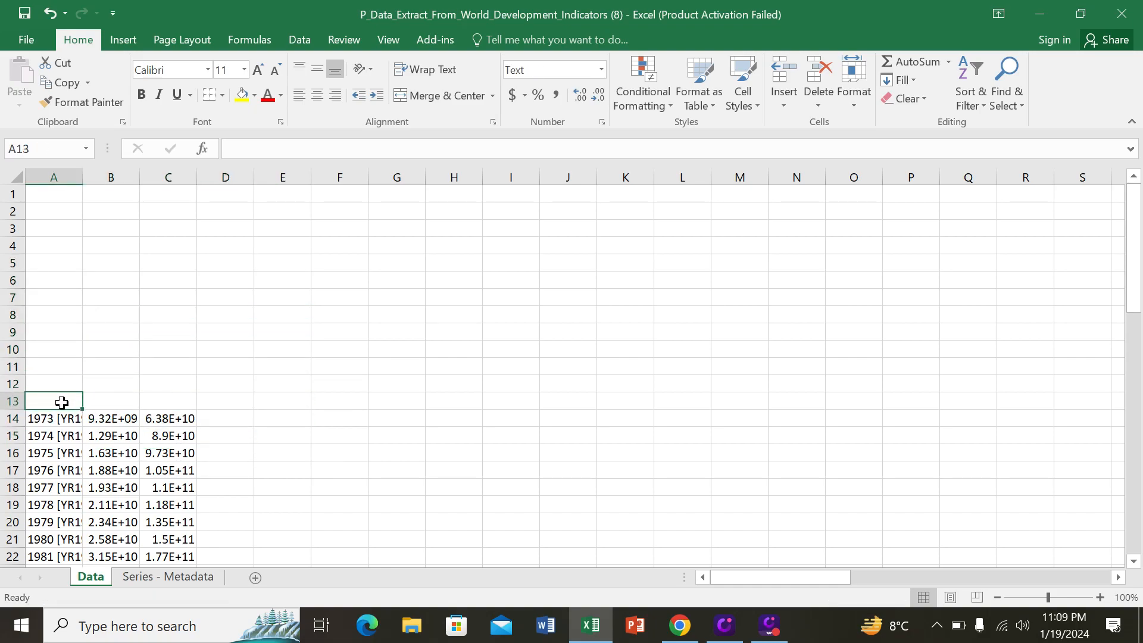
type("yw")
key("BackSpace")
type("ear")
key("Tab")
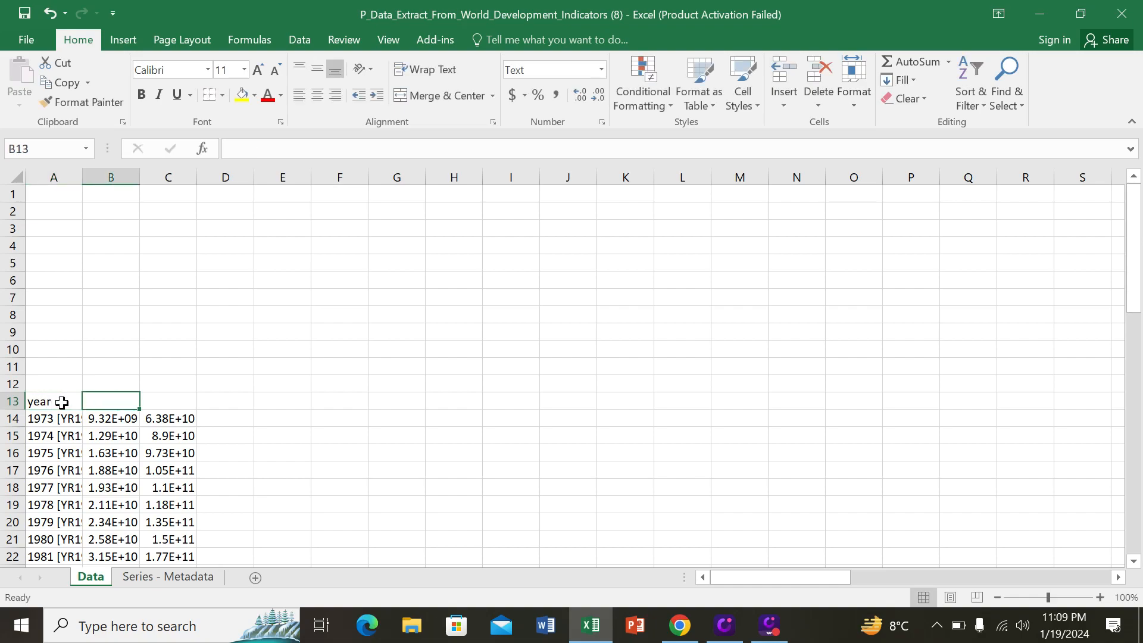
type("CONS")
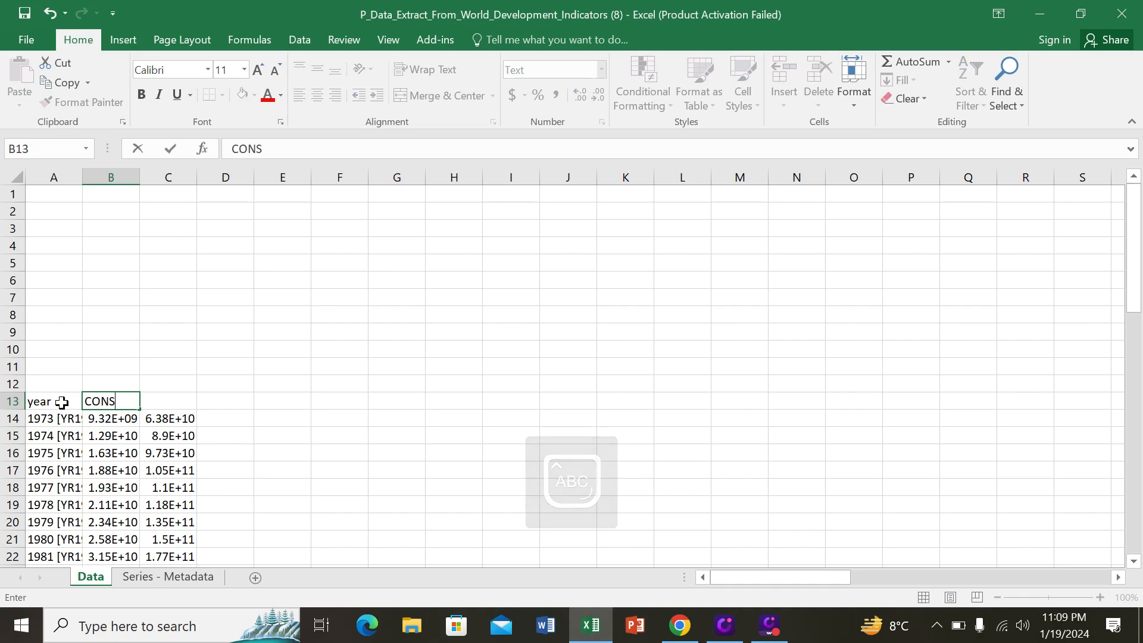
key("Tab")
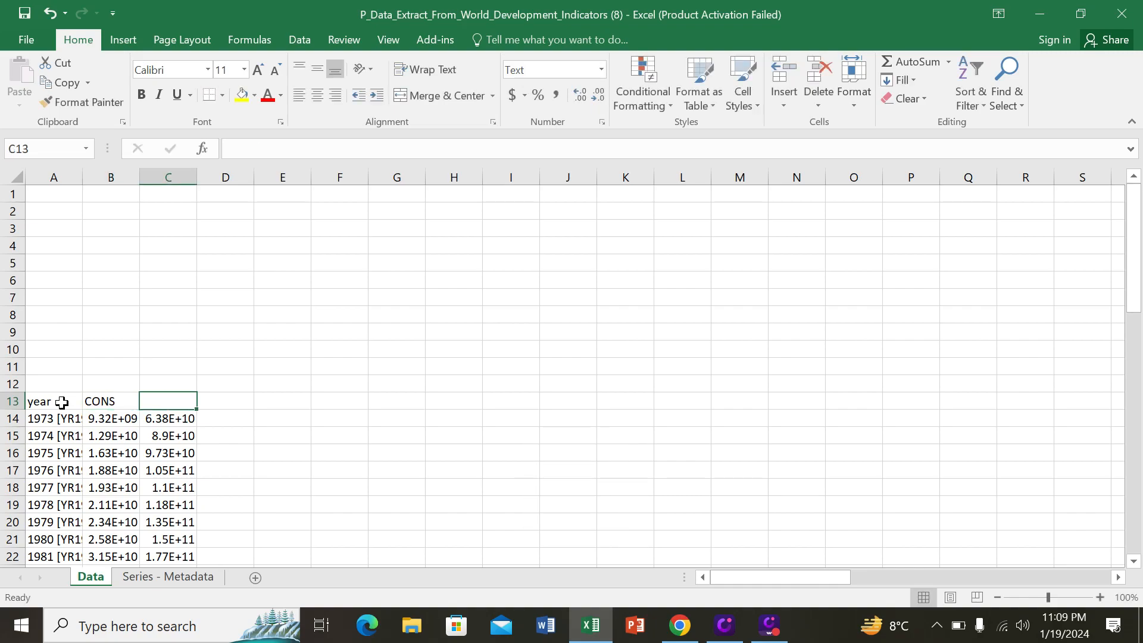
type("GDP")
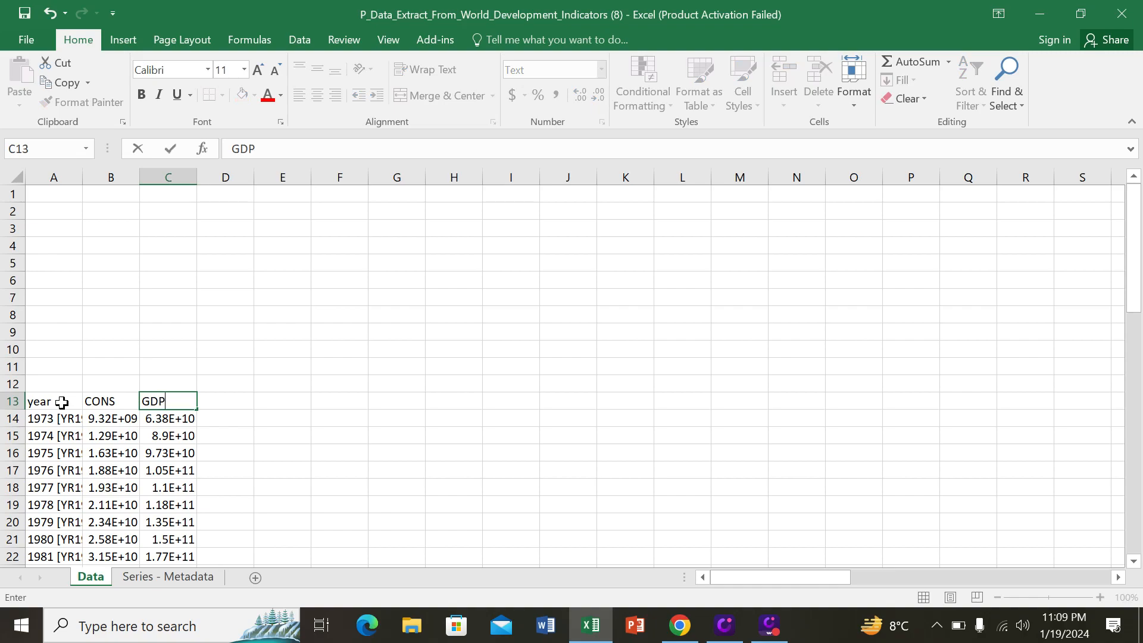
key("Return")
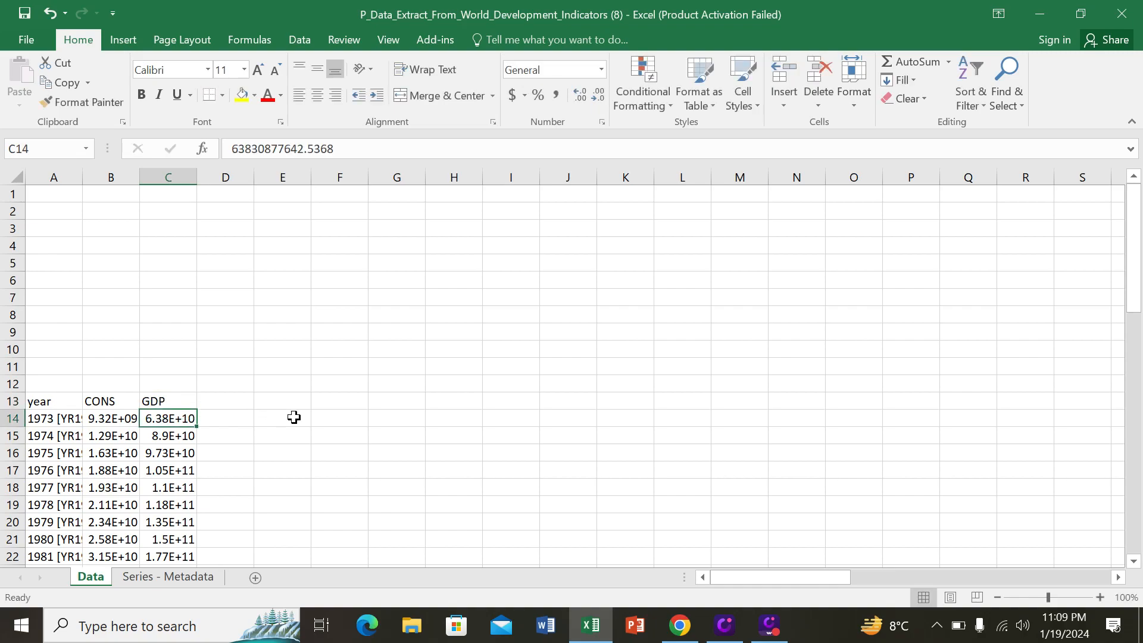
Step: Delete the empty cells A1:E12 above the header row, shifting the cells below up
left_click_drag(56, 194, 264, 385)
right_click(248, 364)
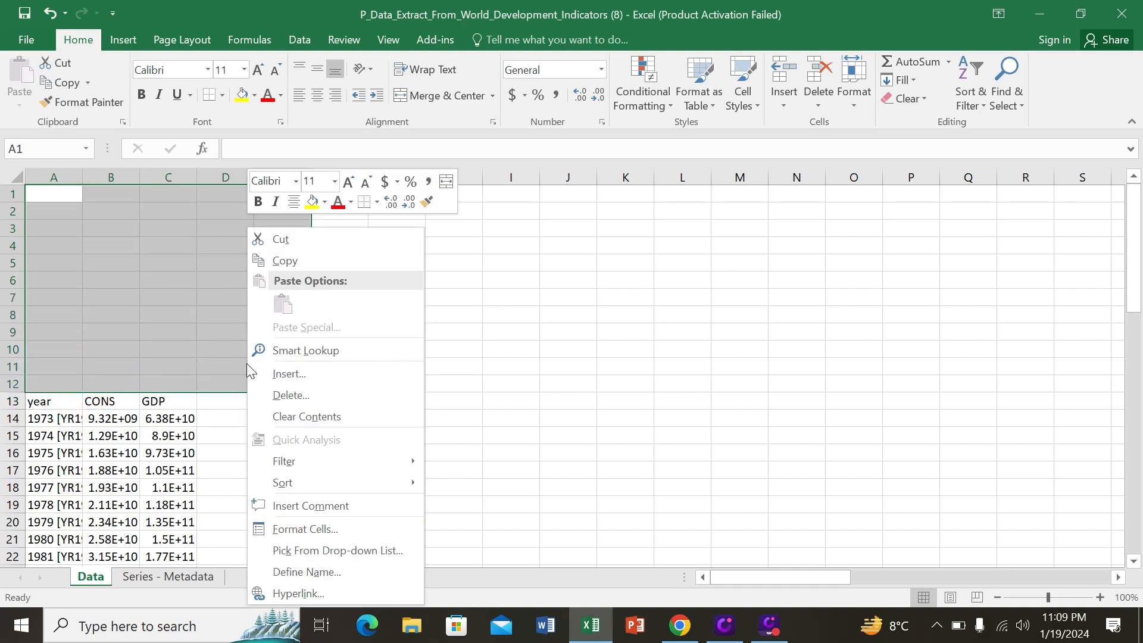
left_click(291, 396)
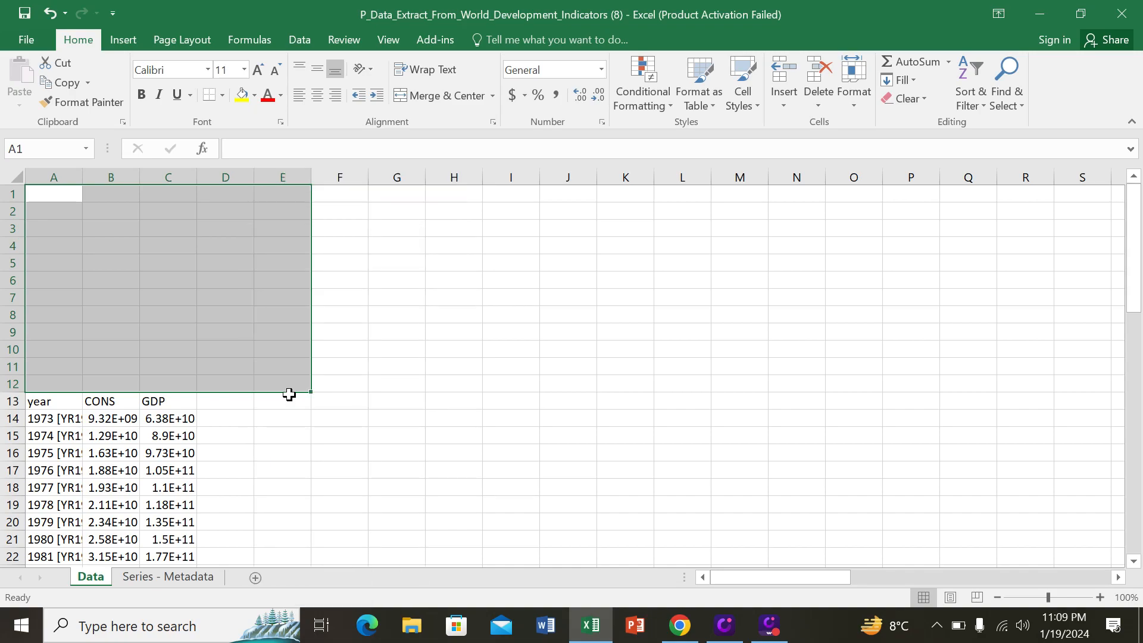
left_click(236, 446)
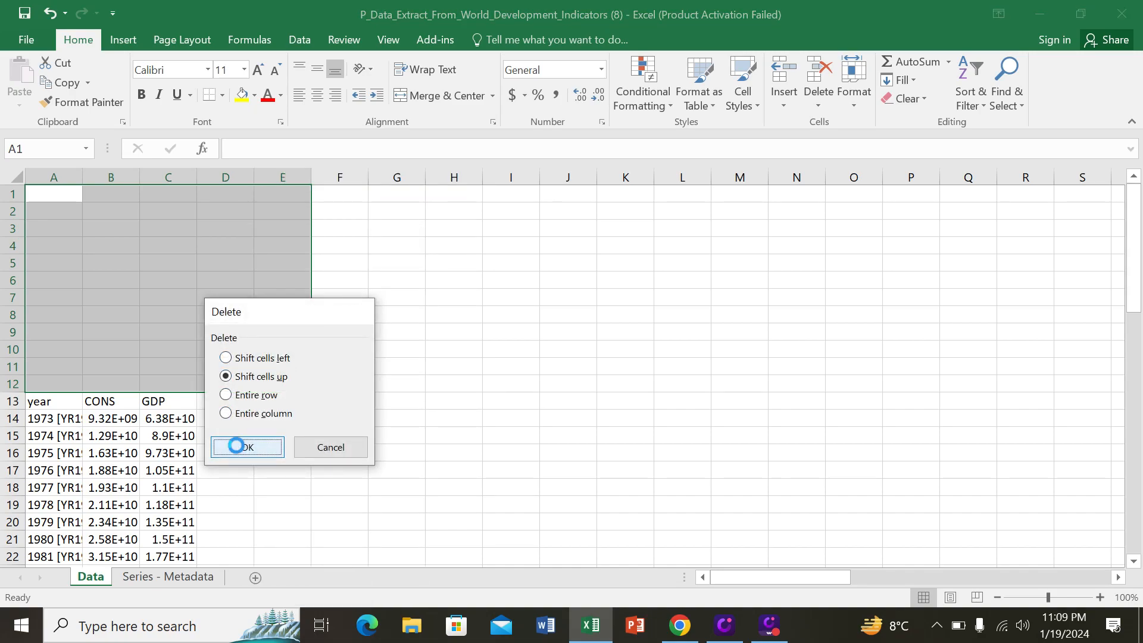
left_click(420, 403)
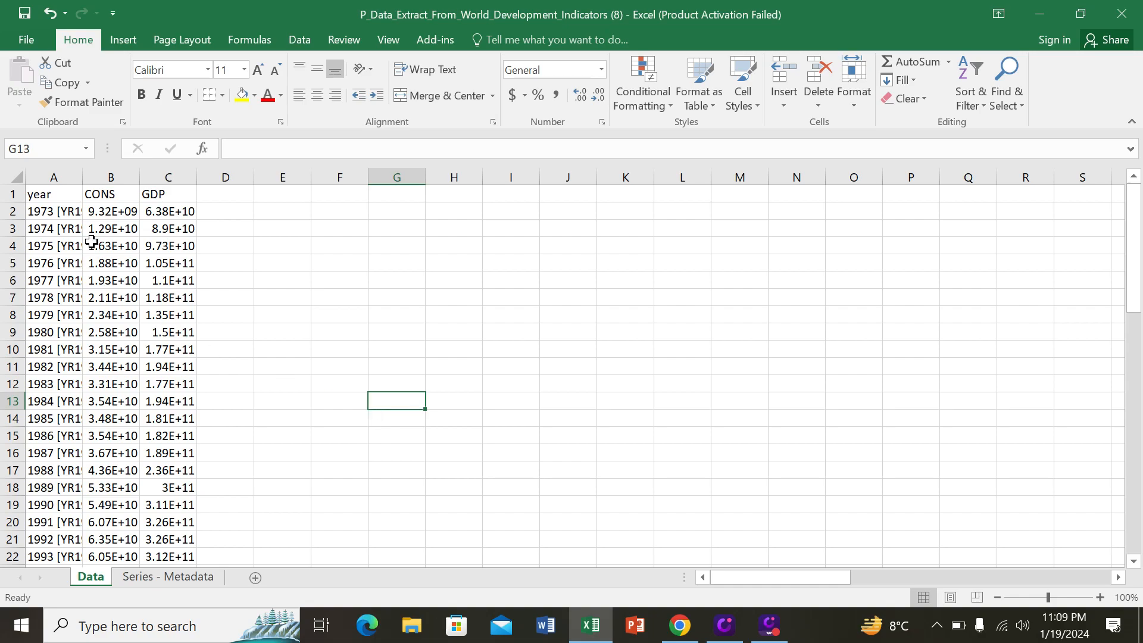
Step: Save a copy of the workbook to the Desktop as DATA FOR EVIEWS in Excel 97-2003 Workbook format
left_click(26, 40)
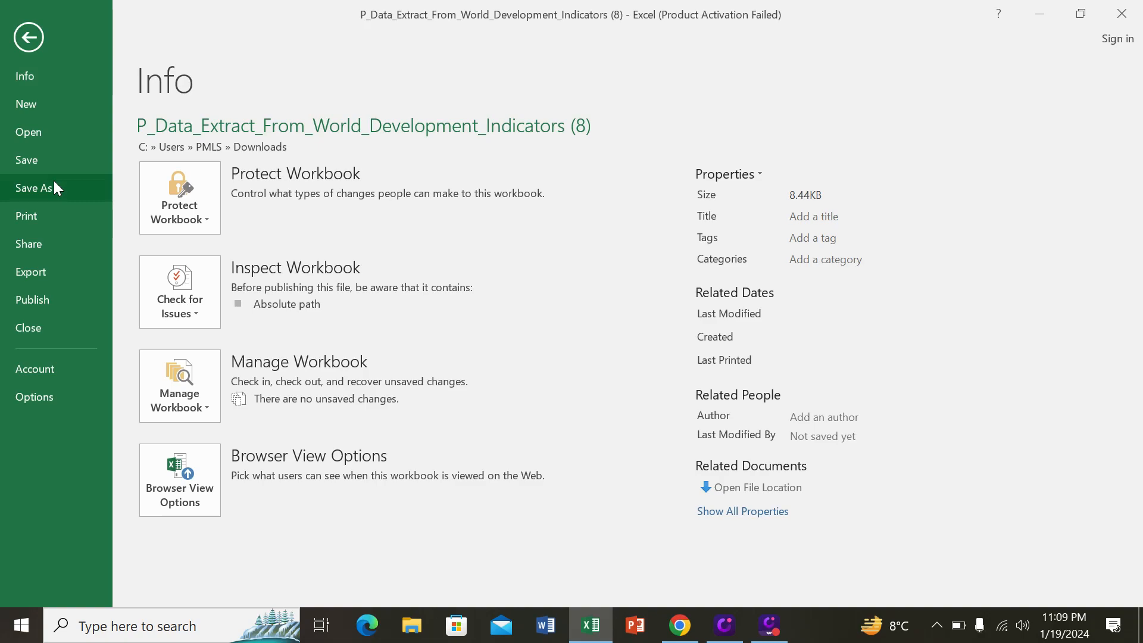
left_click(54, 188)
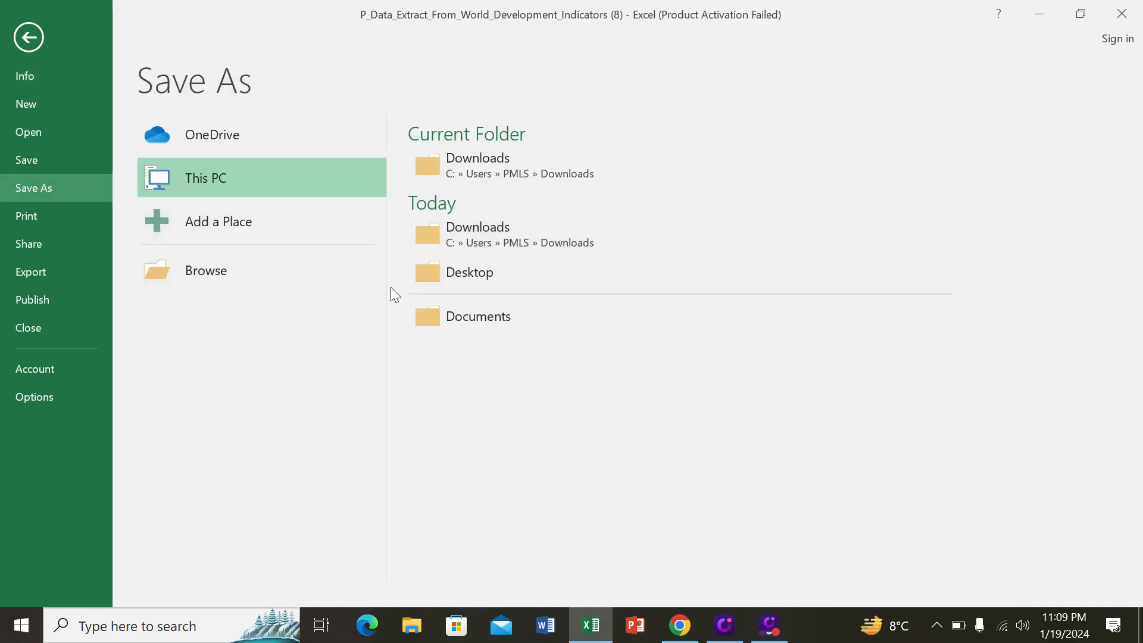
left_click(469, 282)
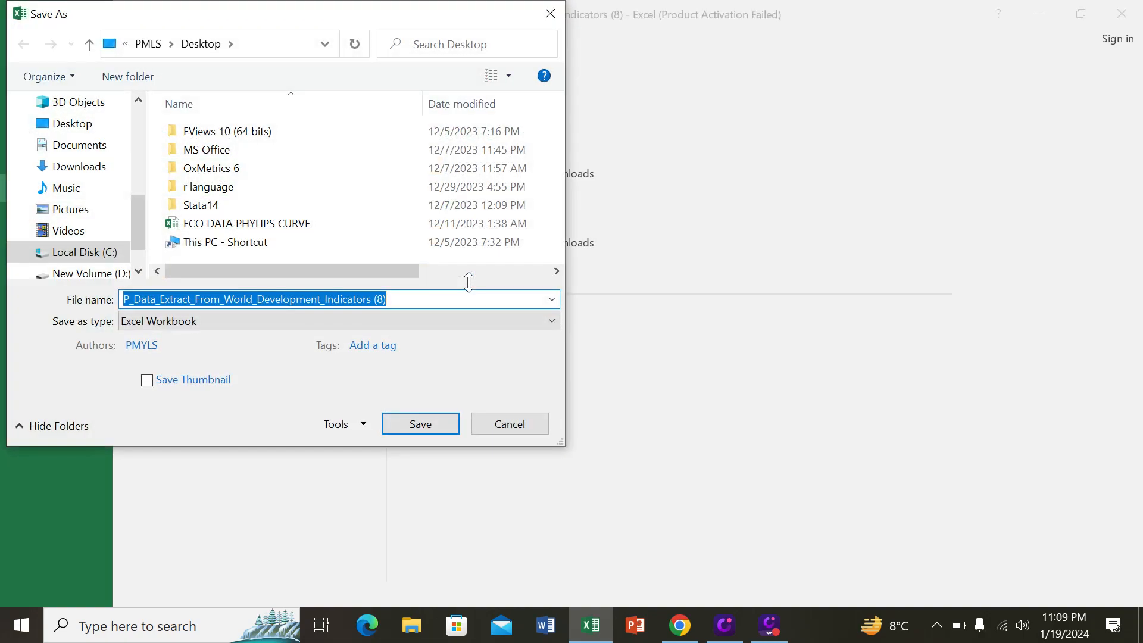
key("BackSpace")
type("DATA FOR E")
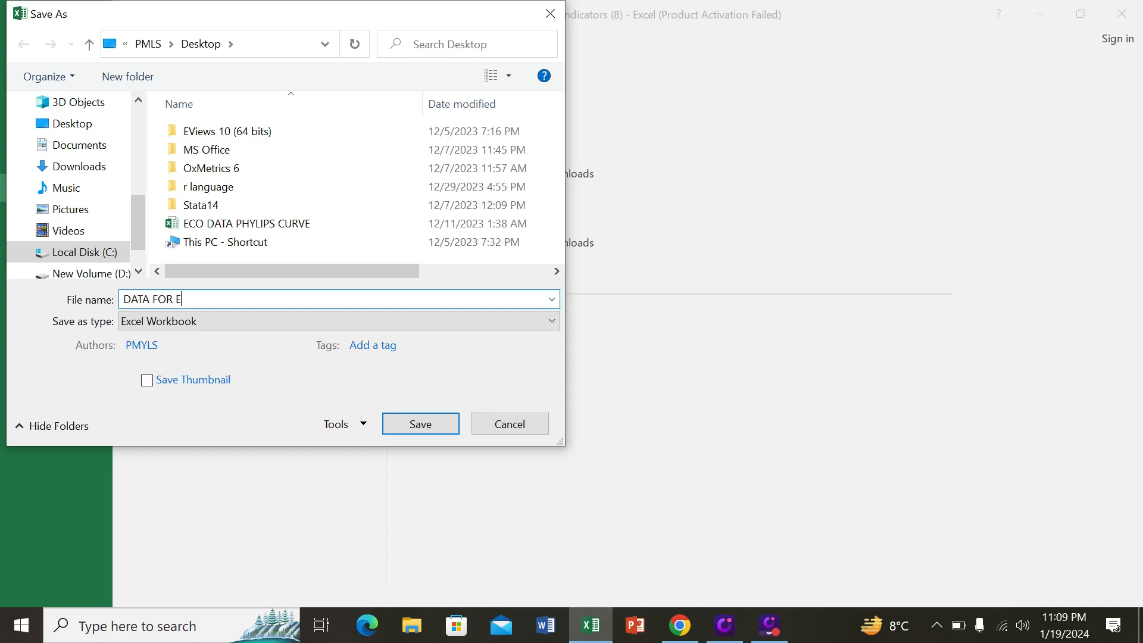
type("VIEWS")
left_click(350, 327)
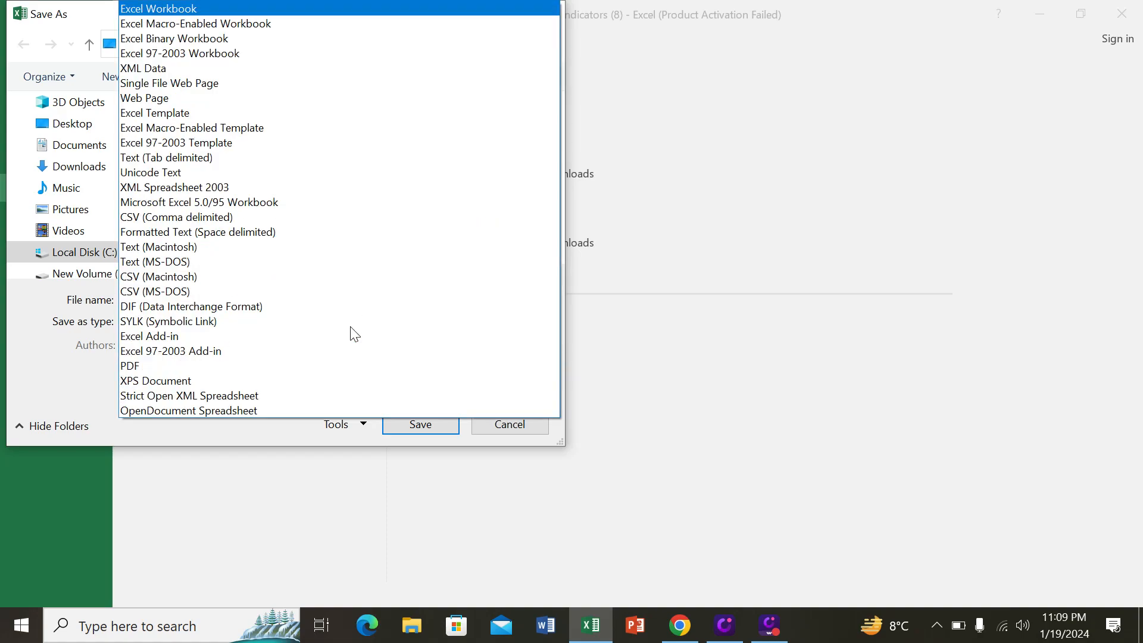
left_click(290, 52)
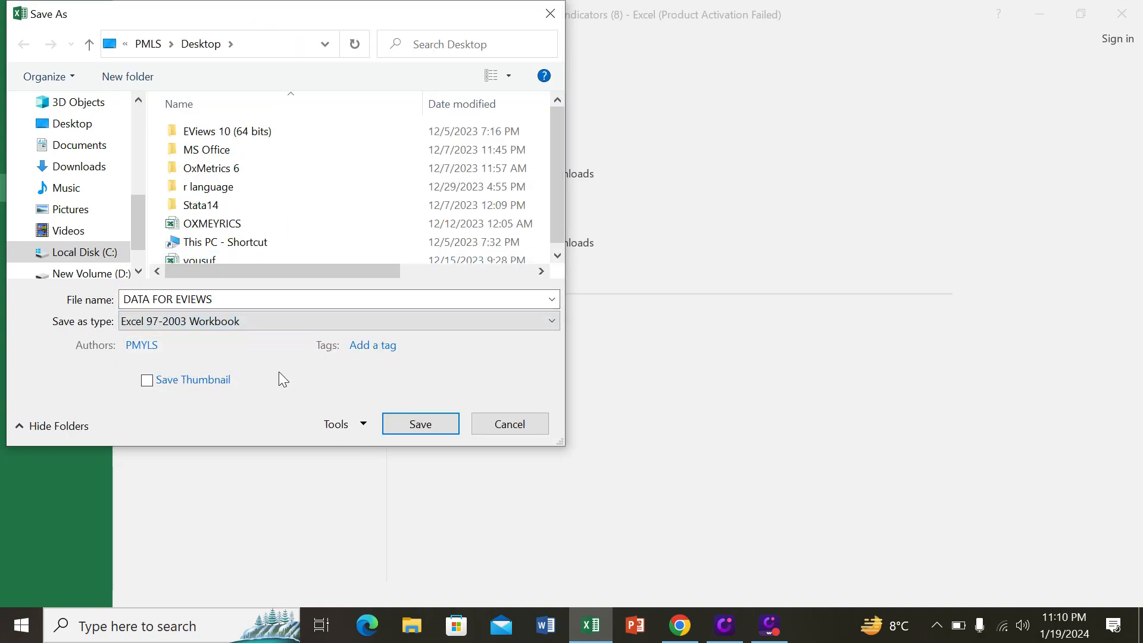
left_click(422, 425)
Step: Minimize the open windows, open DATA FOR EVIEWS from the desktop to check its contents, and close it
left_click_drag(421, 420, 1048, 13)
left_click(1048, 13)
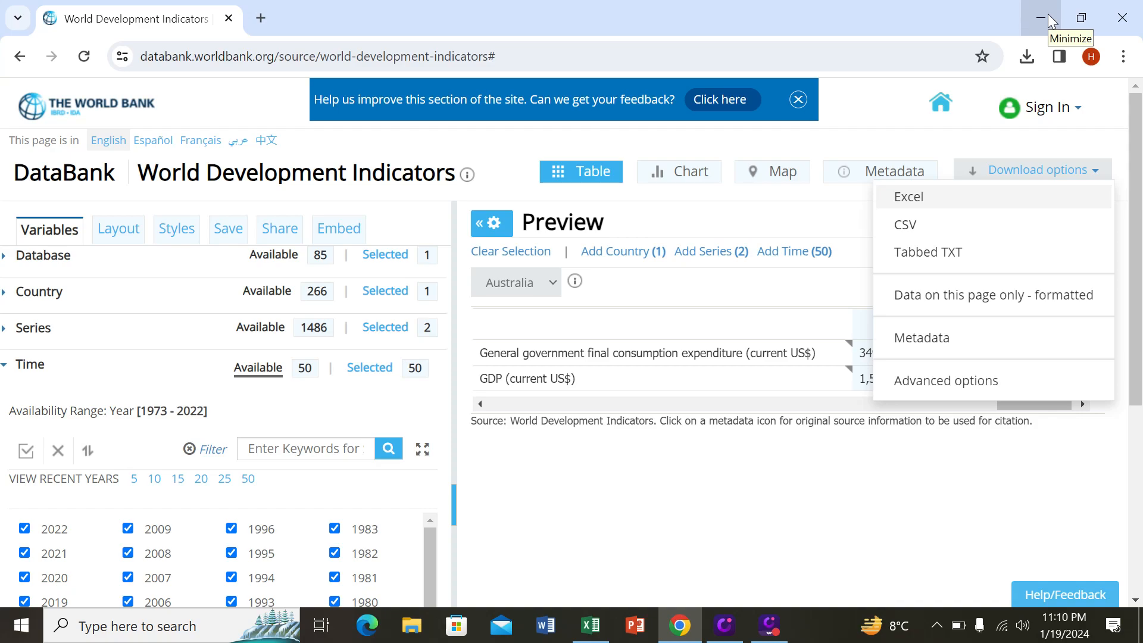
left_click(1047, 13)
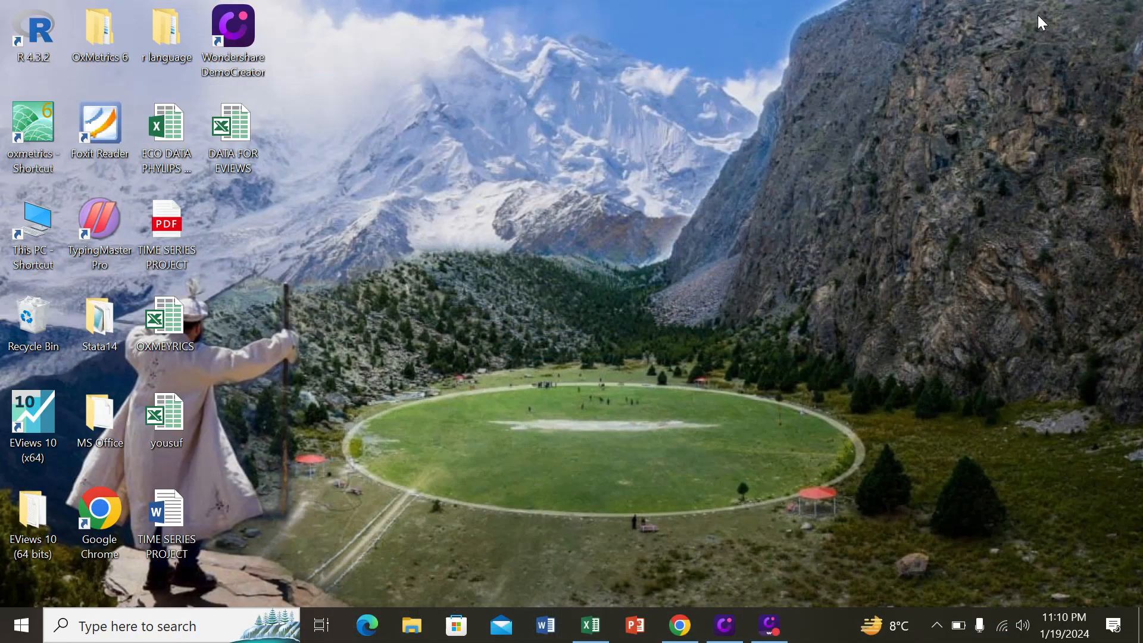
double_click(249, 131)
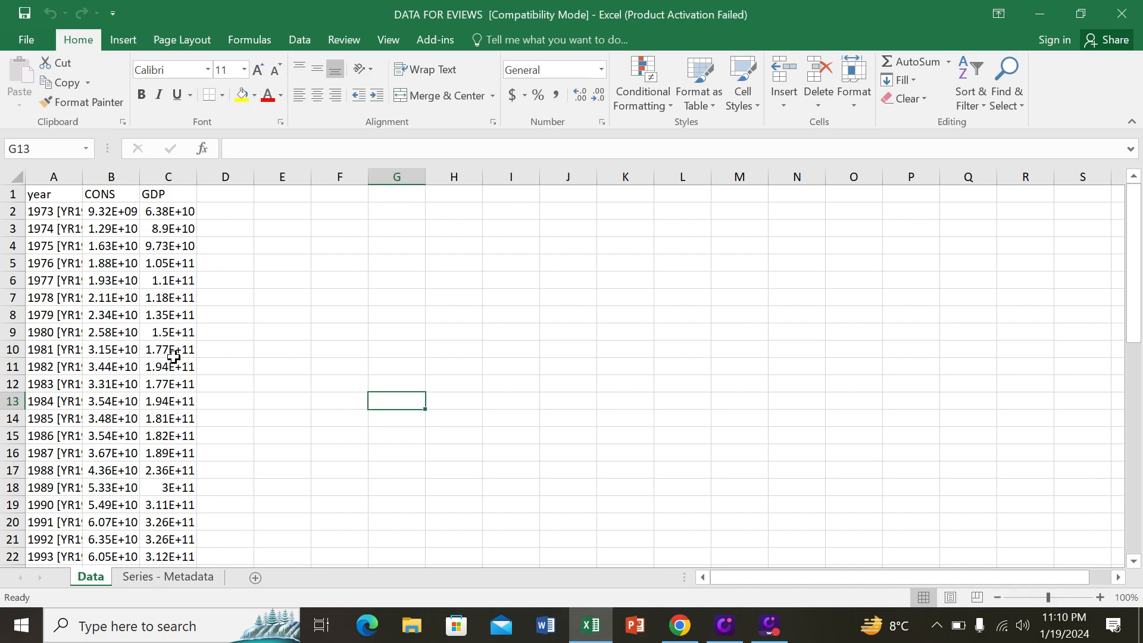
left_click(1118, 12)
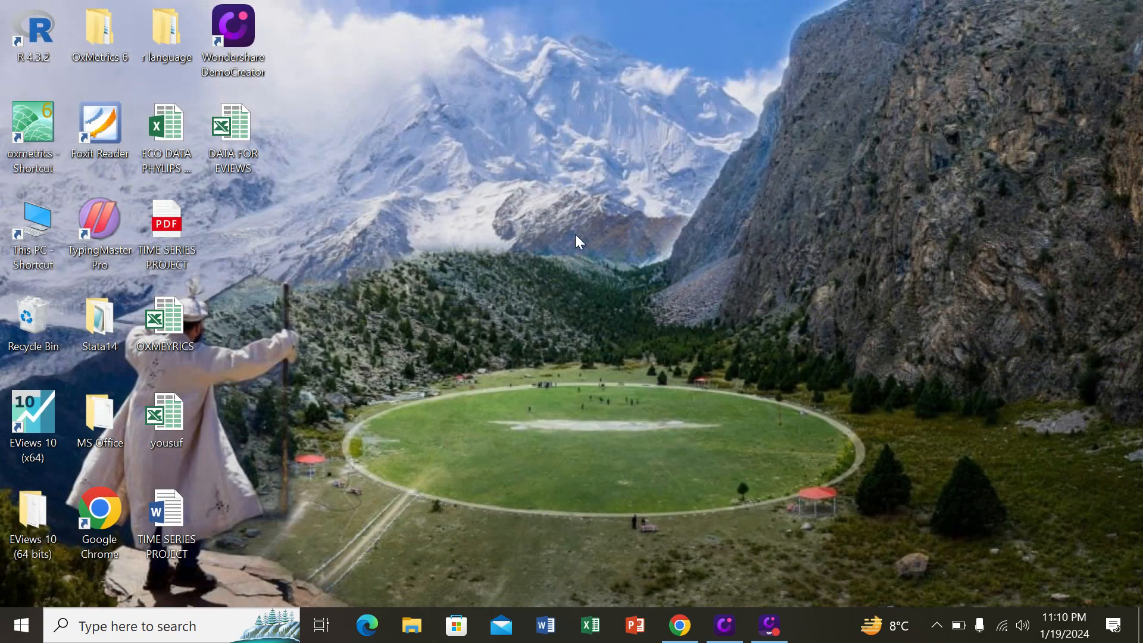